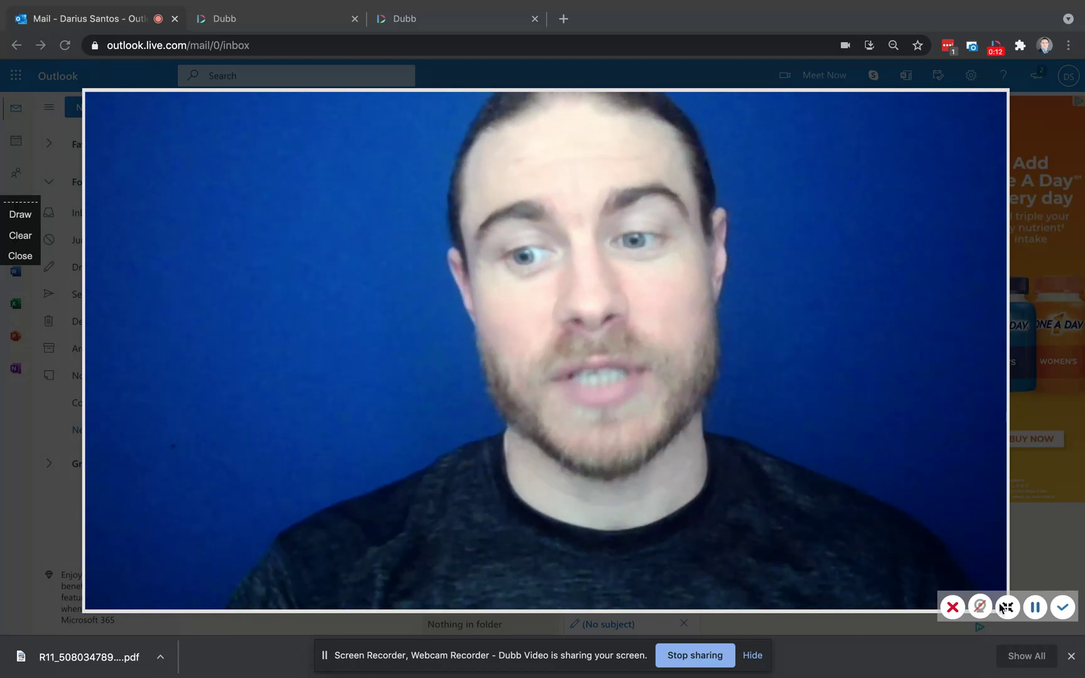
- Search the Outlook add-ins catalogue for 'dubb', then close the catalogue
left_click(1008, 608)
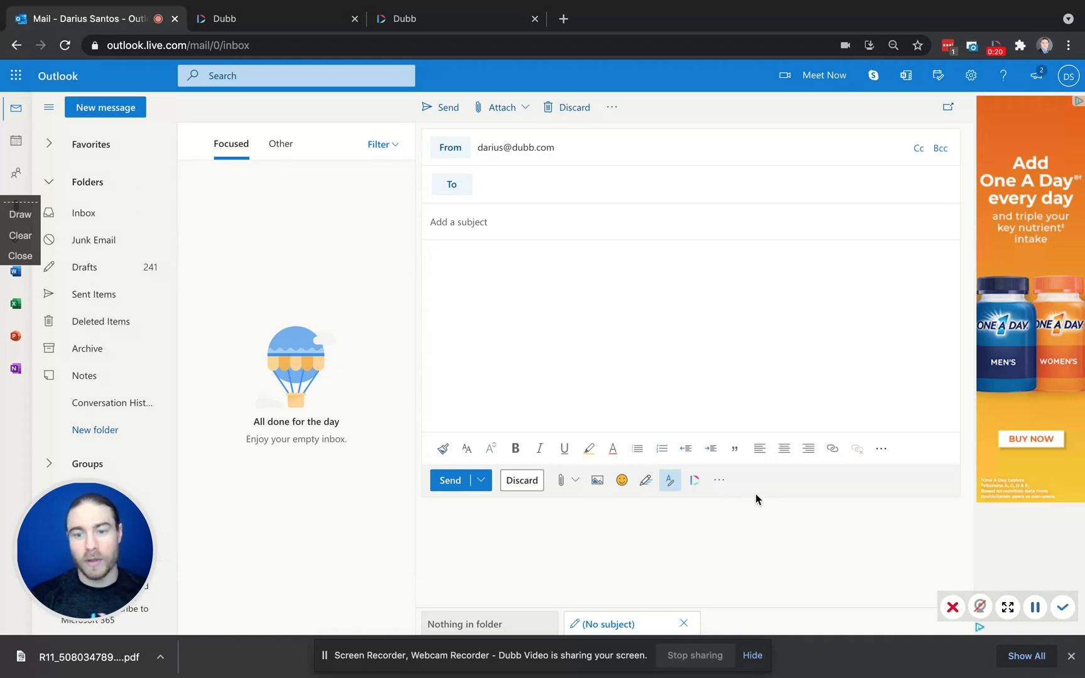
left_click(719, 480)
left_click(757, 458)
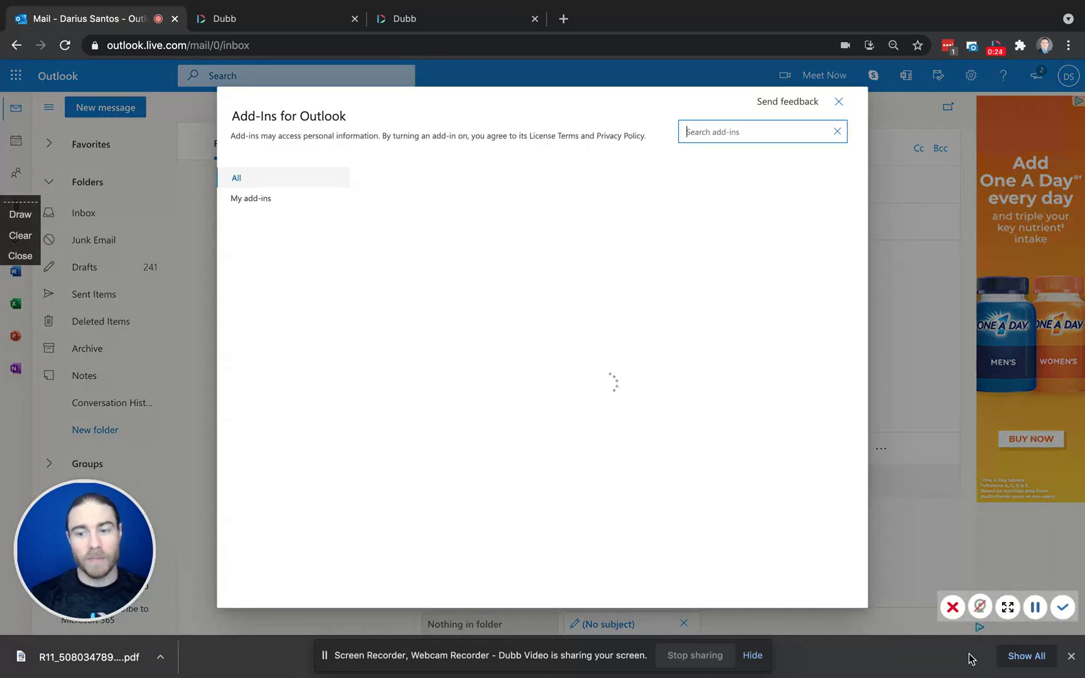
left_click(980, 607)
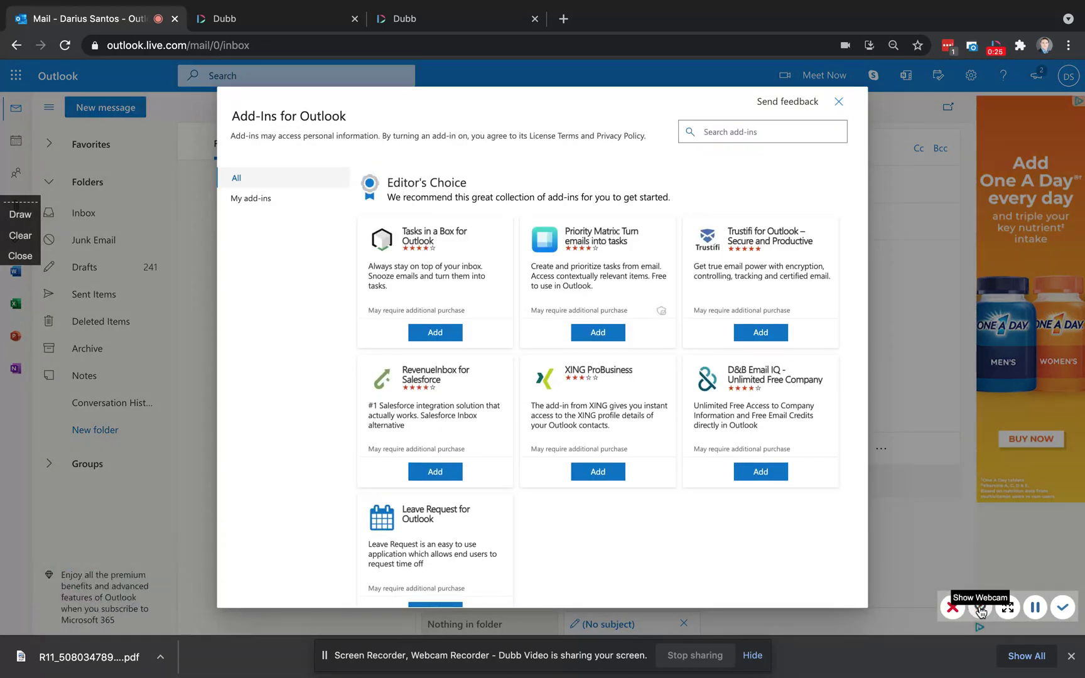
left_click(719, 132)
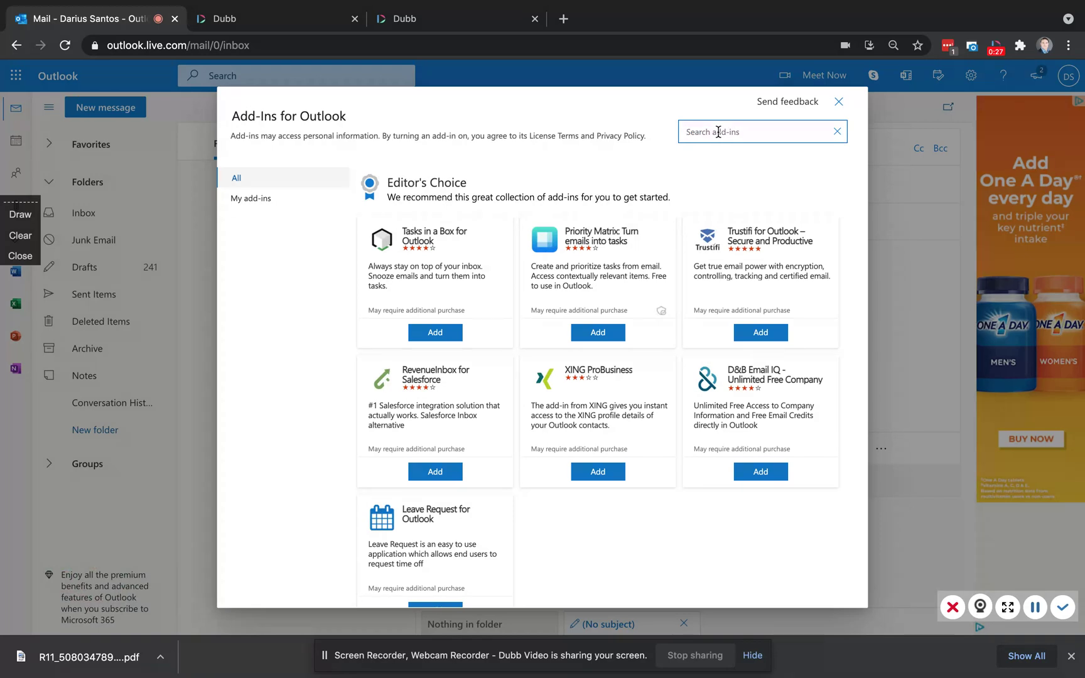
type("dubb")
key("Return")
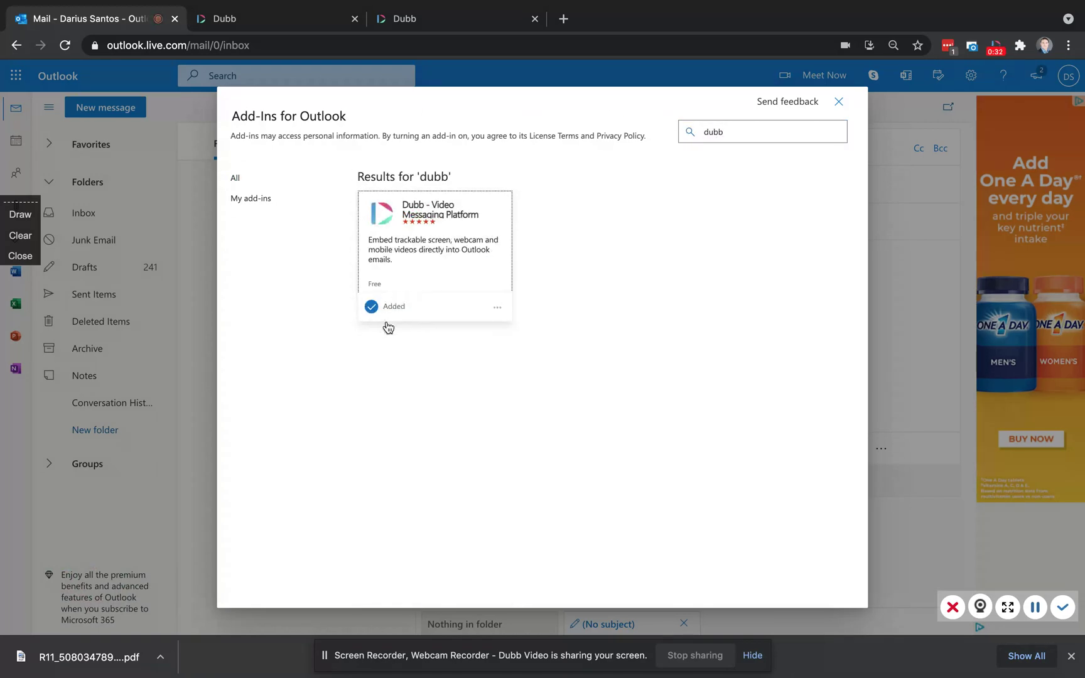
left_click(839, 103)
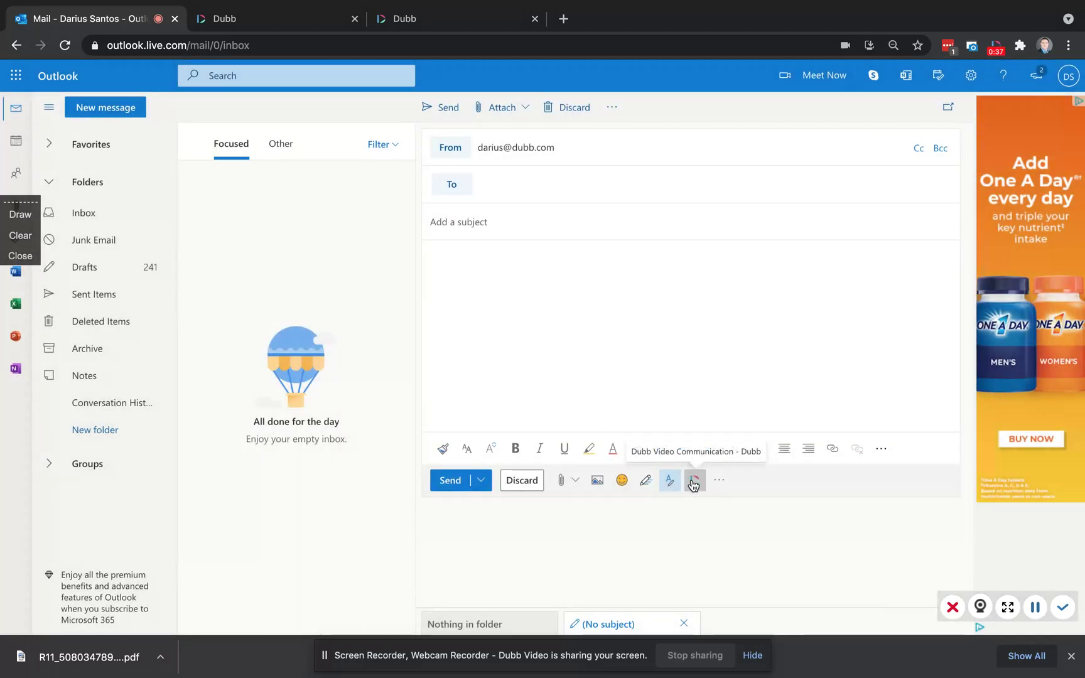
- Insert the second video from the Dubb side pane into the message body
left_click(694, 483)
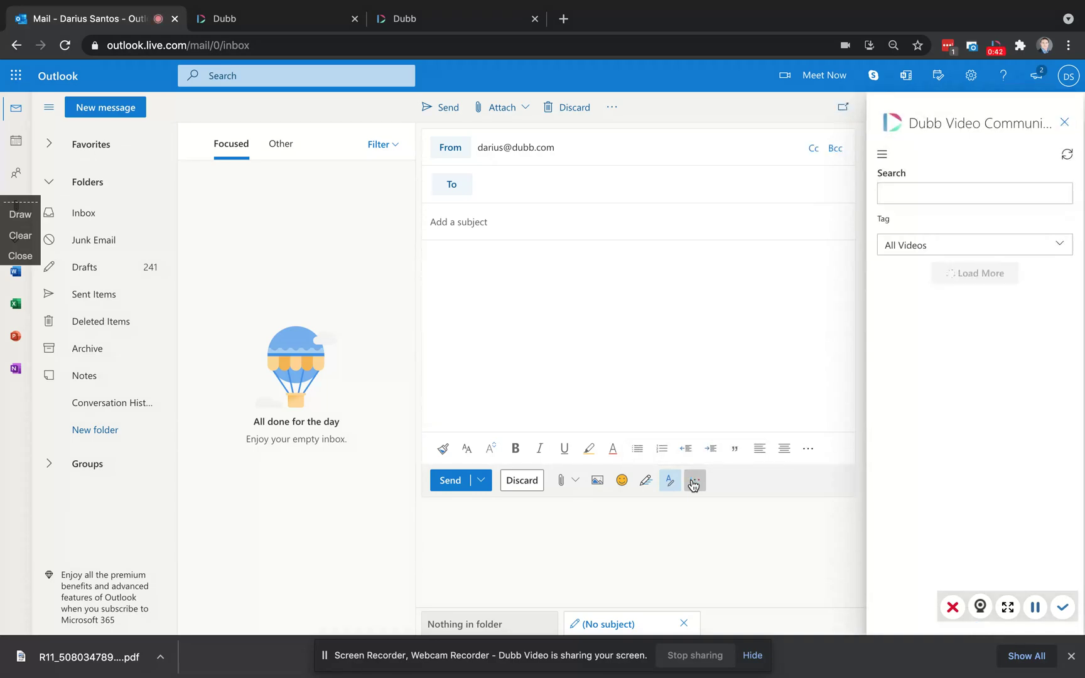
scroll(977, 435, "down", 2)
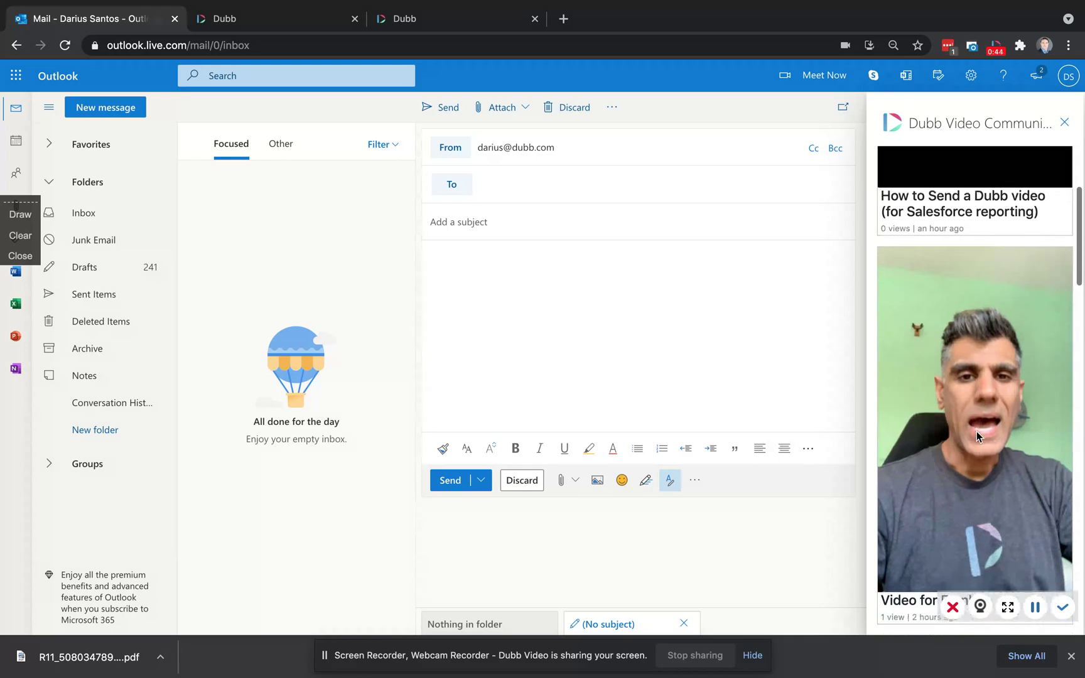
left_click(977, 435)
left_click(967, 460)
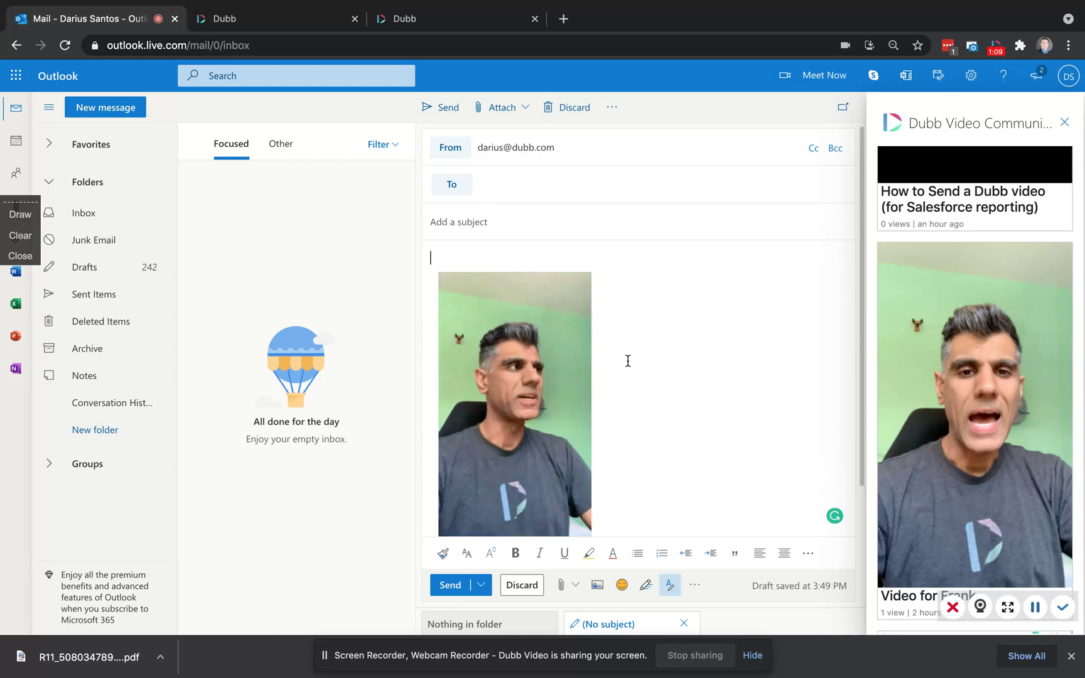
left_click(976, 600)
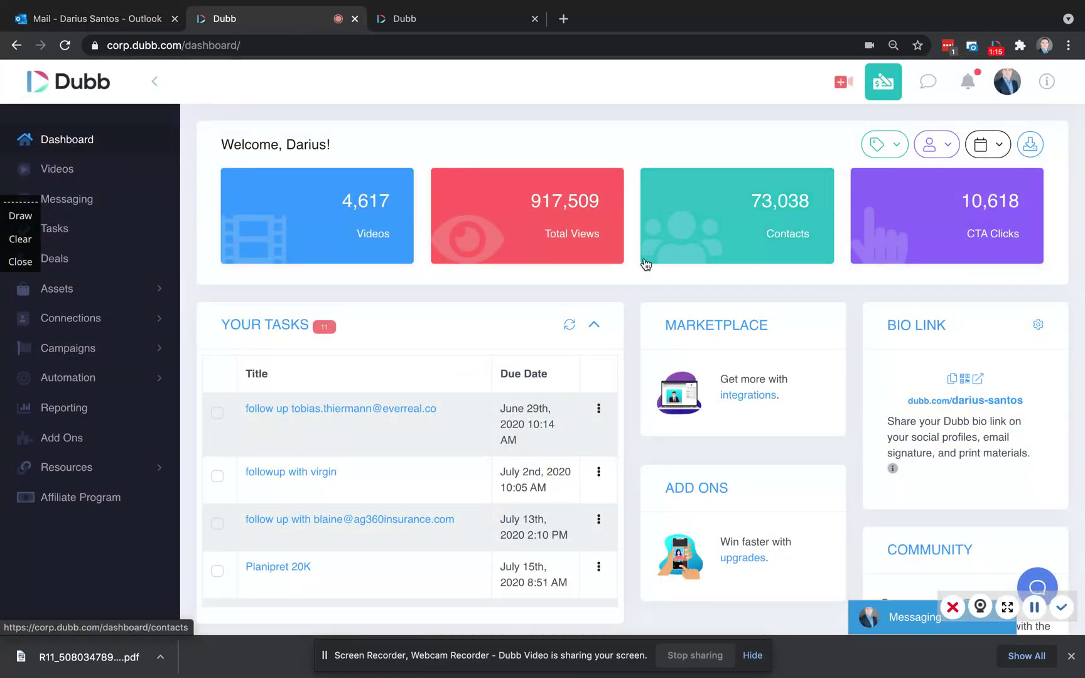
- Go to Your Settings from the avatar menu and open Team > Configuration
left_click(1006, 89)
left_click(933, 272)
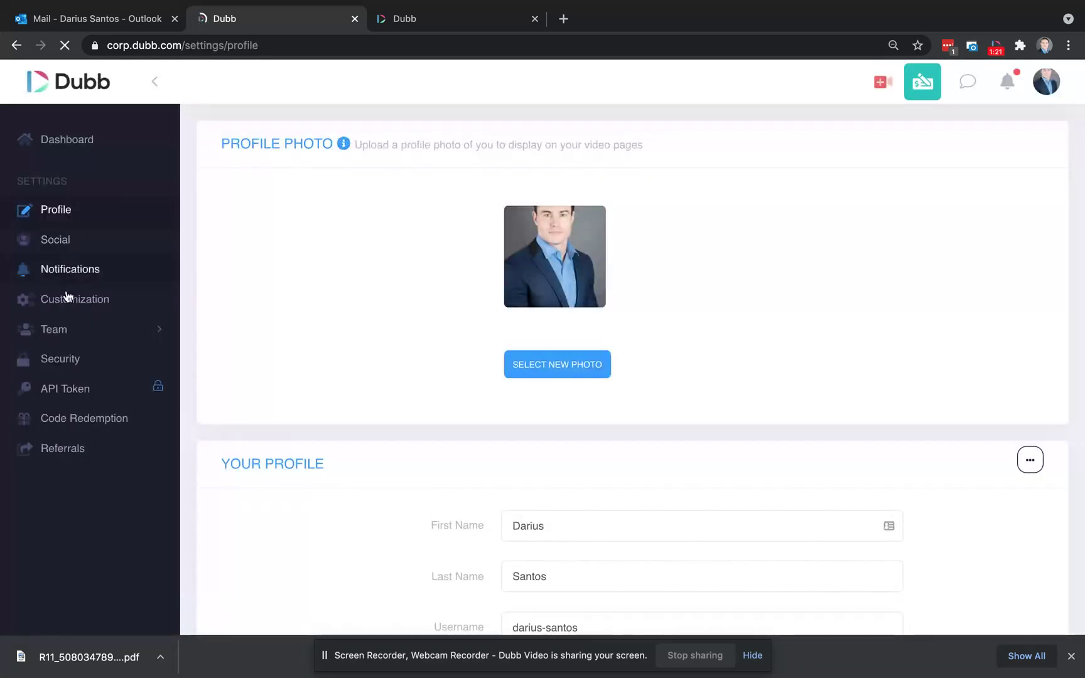
left_click(68, 325)
left_click(82, 386)
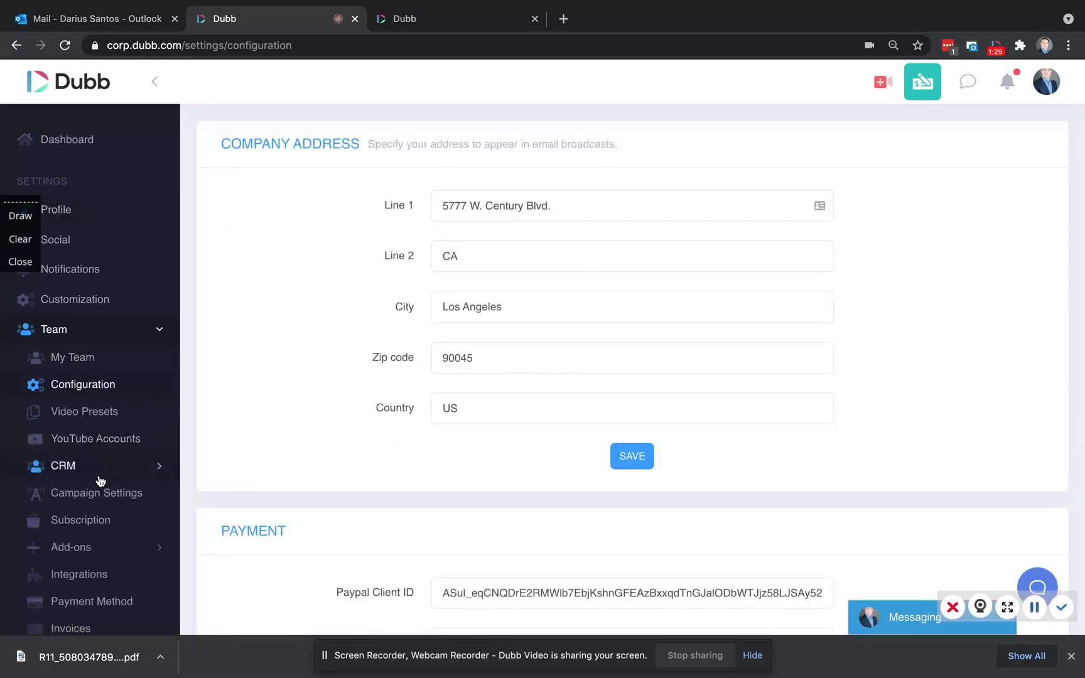
- Add a new Campaign Settings configuration with type Email and provider SMTP
left_click(99, 498)
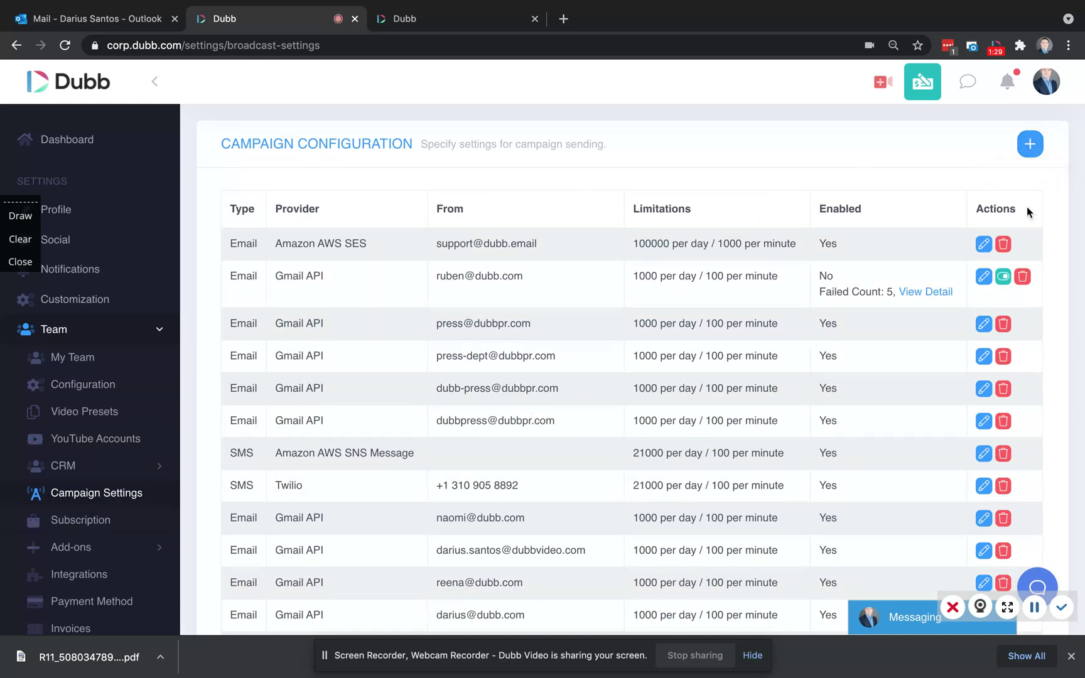
left_click(1035, 142)
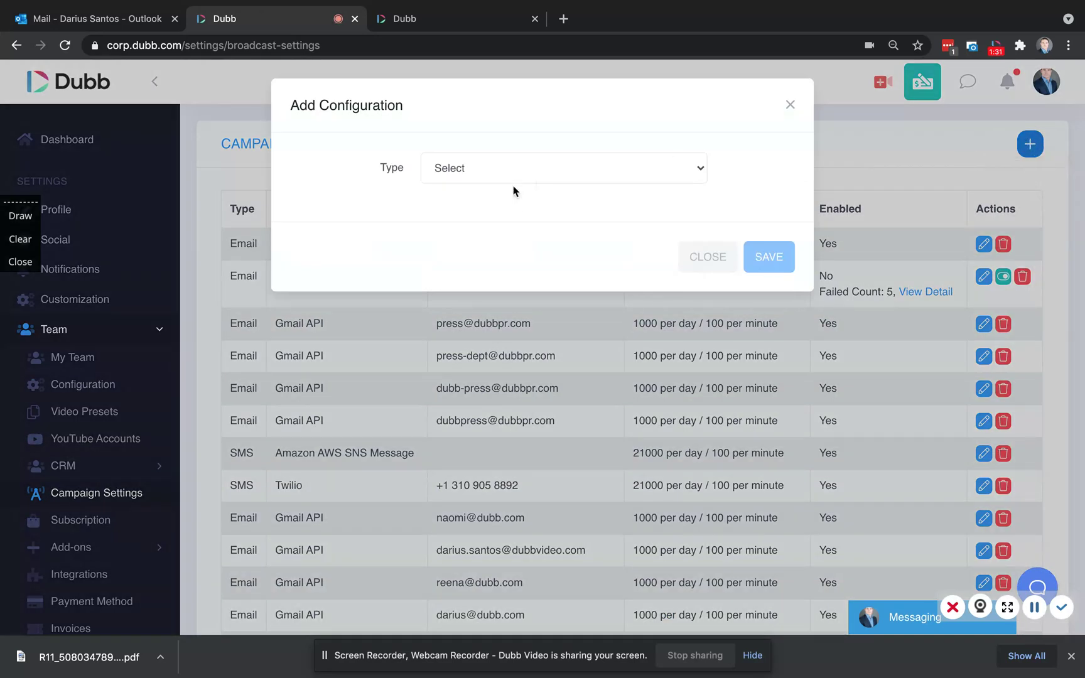
left_click(500, 169)
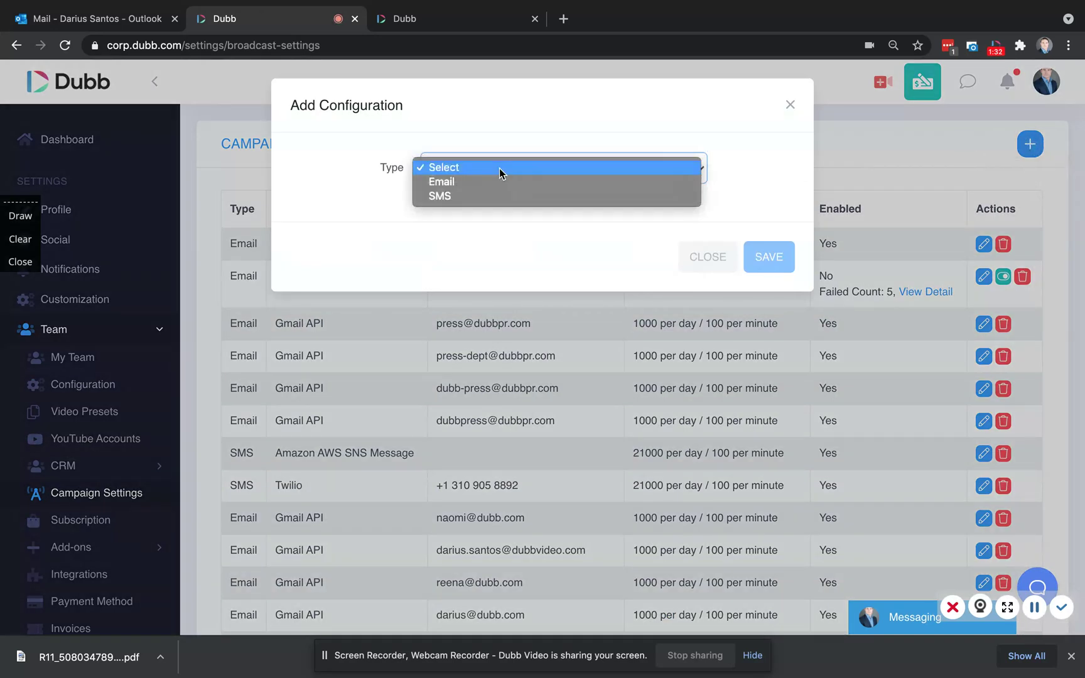
left_click(460, 189)
left_click(470, 217)
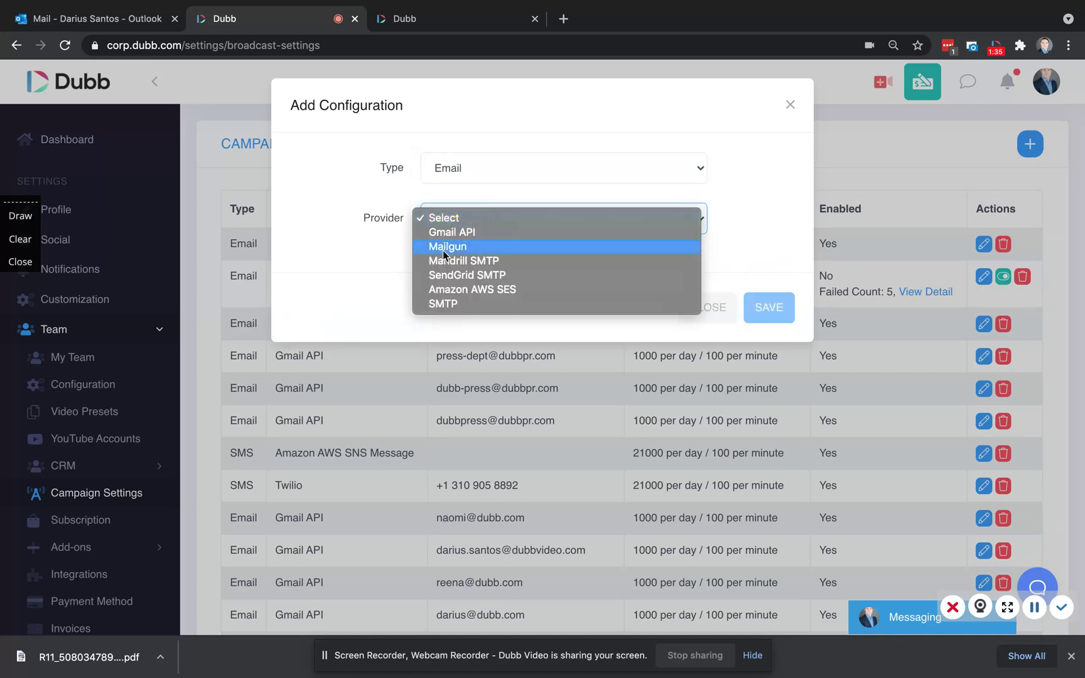
left_click(447, 304)
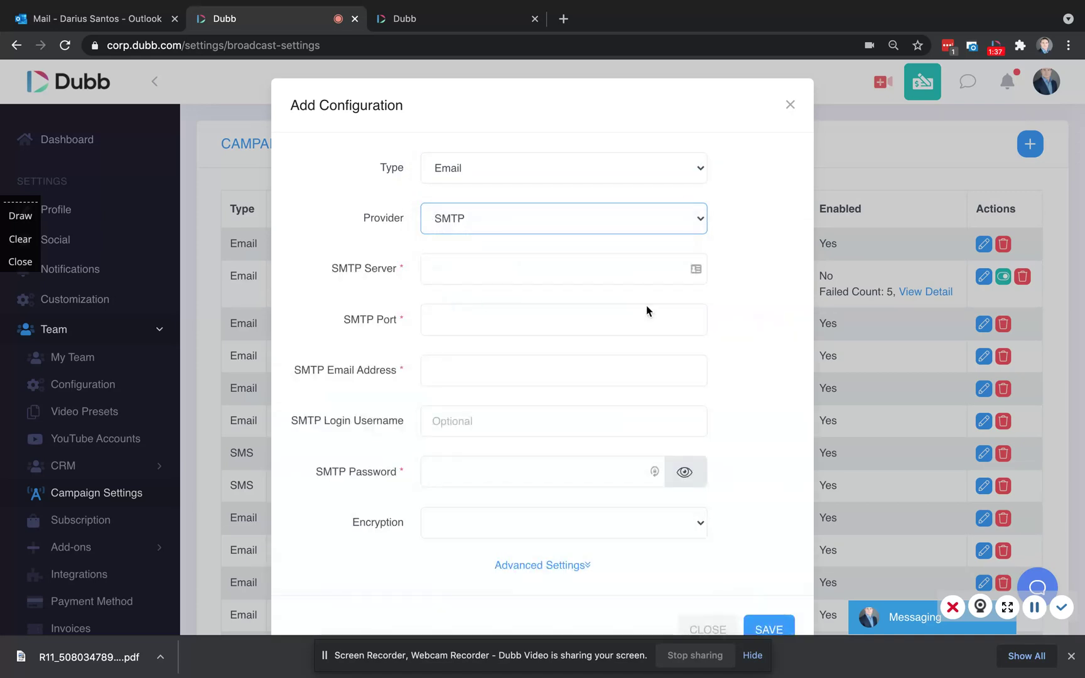
- Search the help answers for 'ou' and open the Connect Outlook SMTP article
left_click(1037, 579)
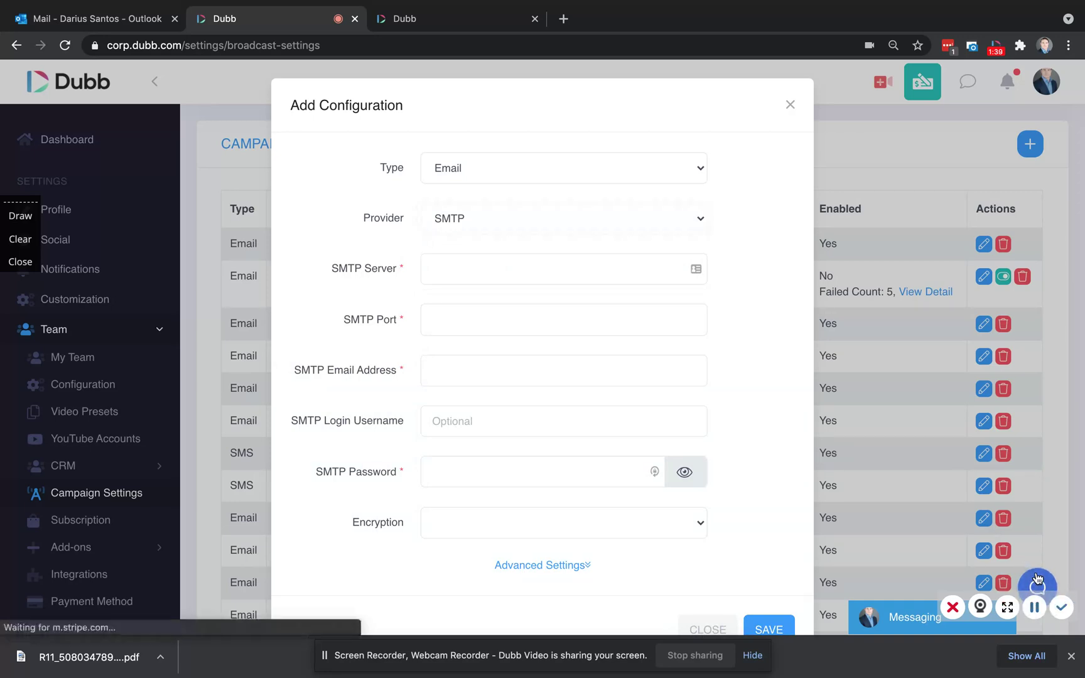
type("outlook")
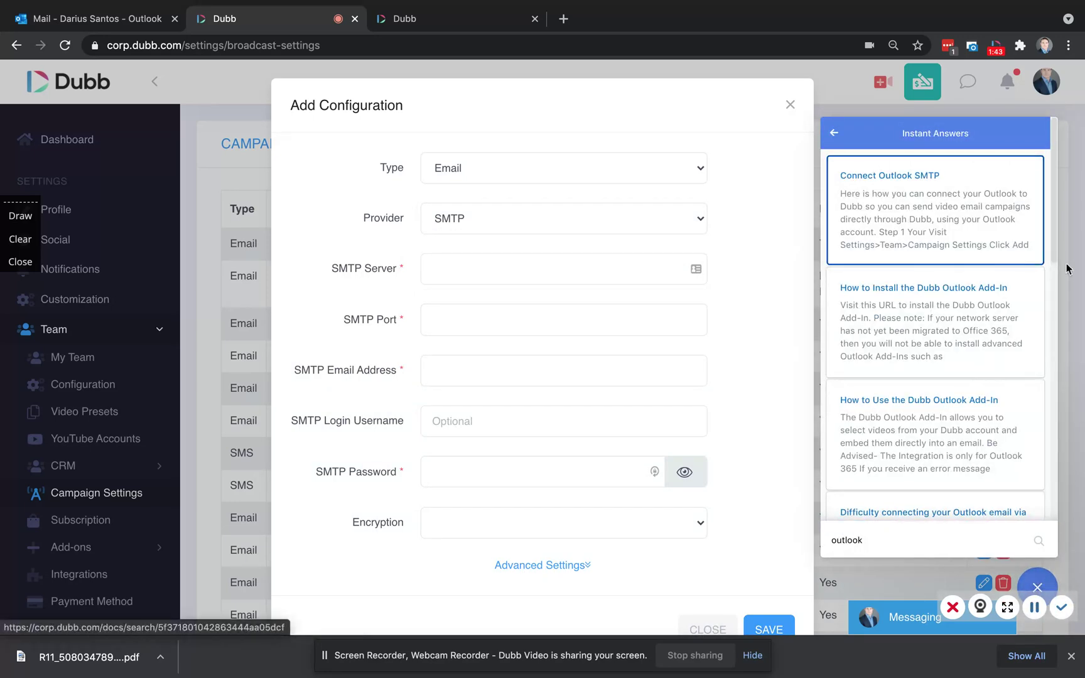
left_click(878, 177)
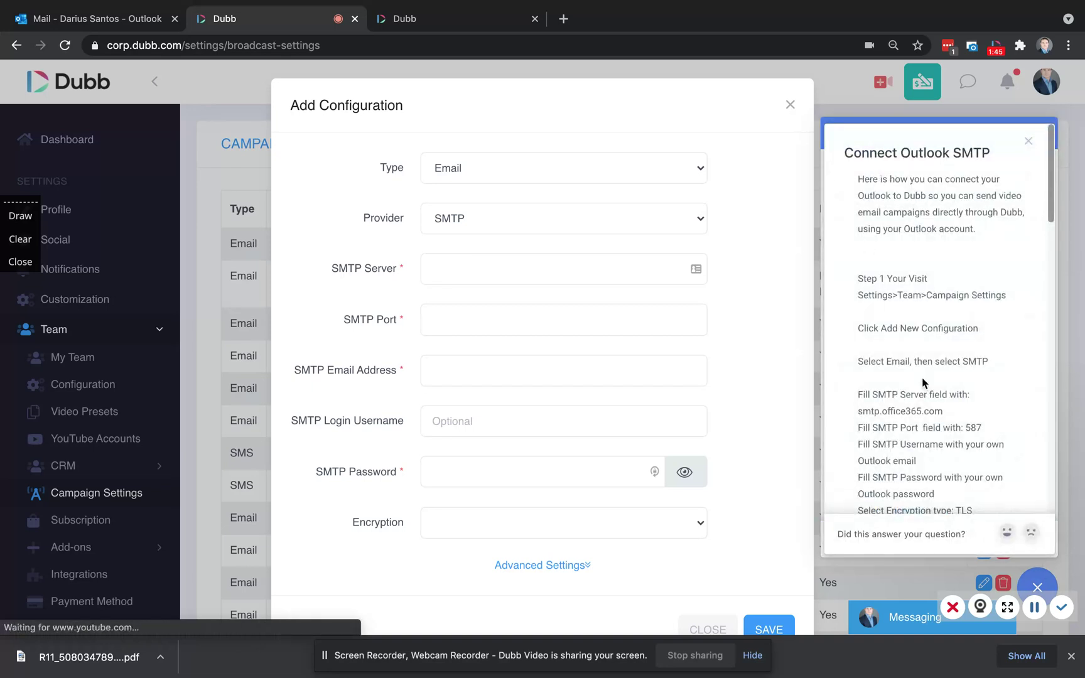
- Paste smtp.office365.com as the SMTP server, use port 587, and choose TLS encryption
left_click_drag(948, 412, 836, 415)
key("ctrl+c")
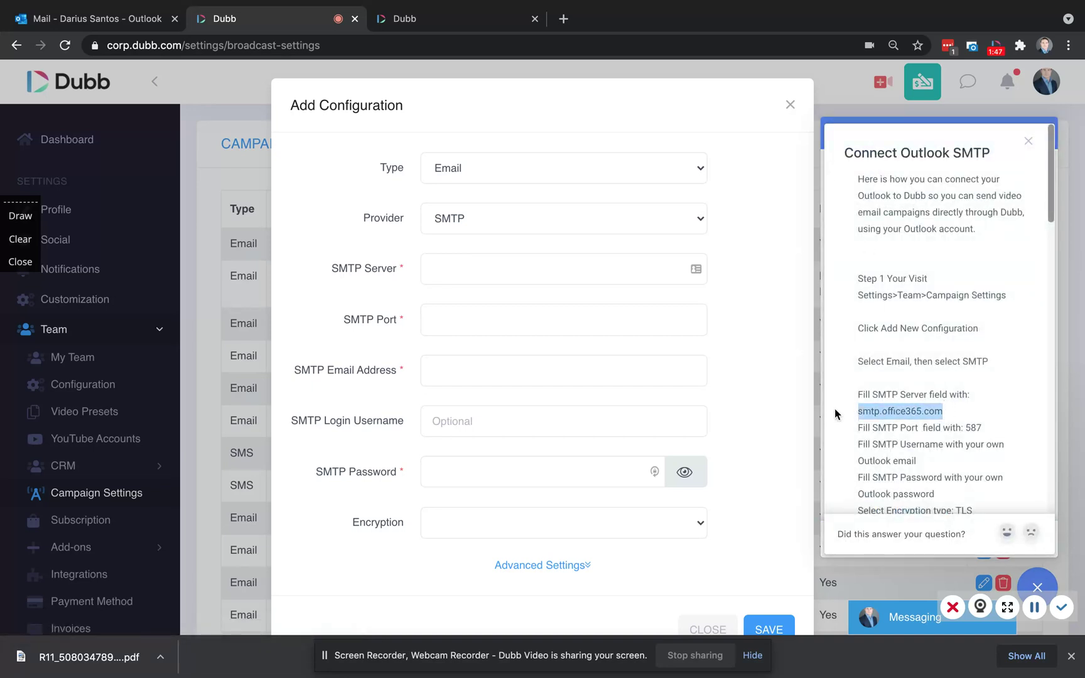
left_click(443, 261)
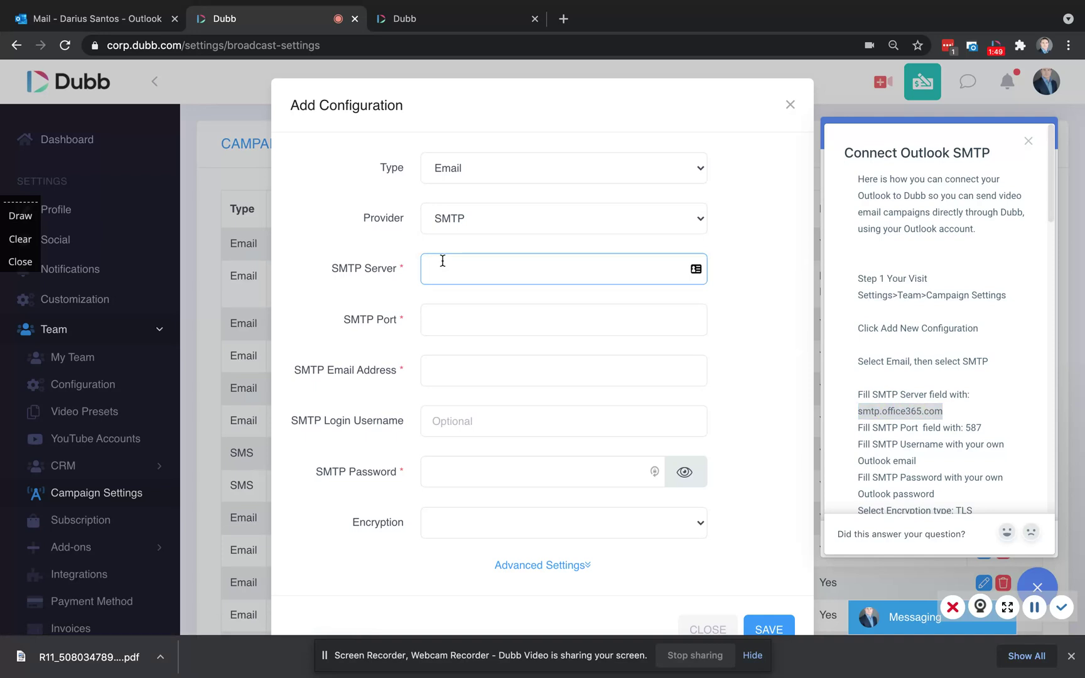
key("ctrl+v")
left_click(465, 323)
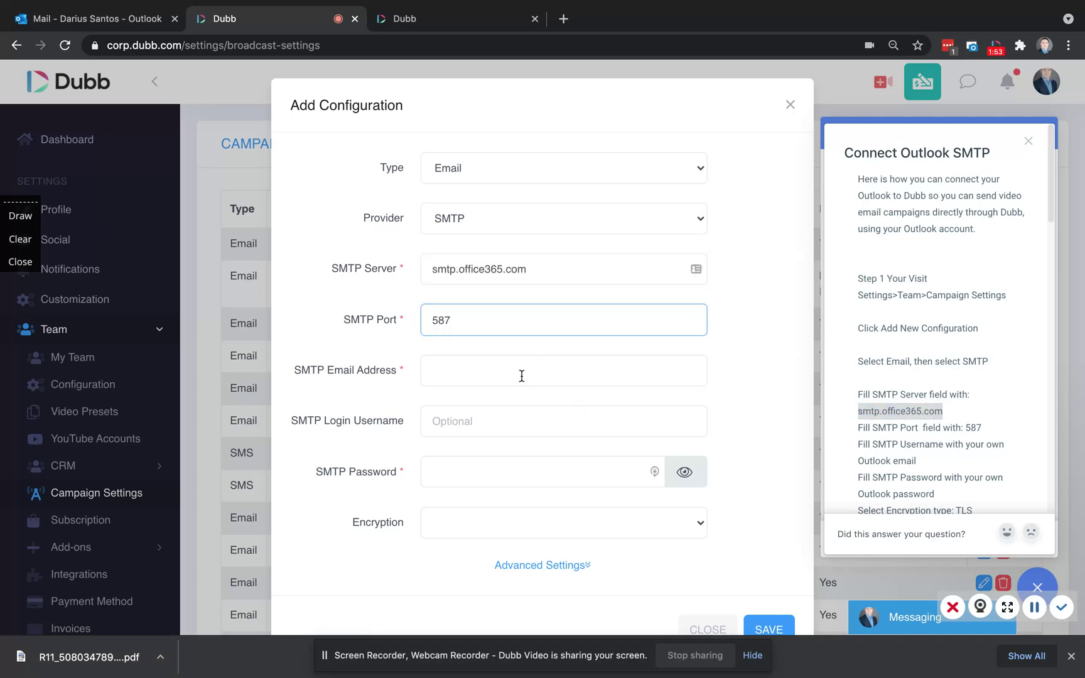
left_click_drag(293, 372, 400, 371)
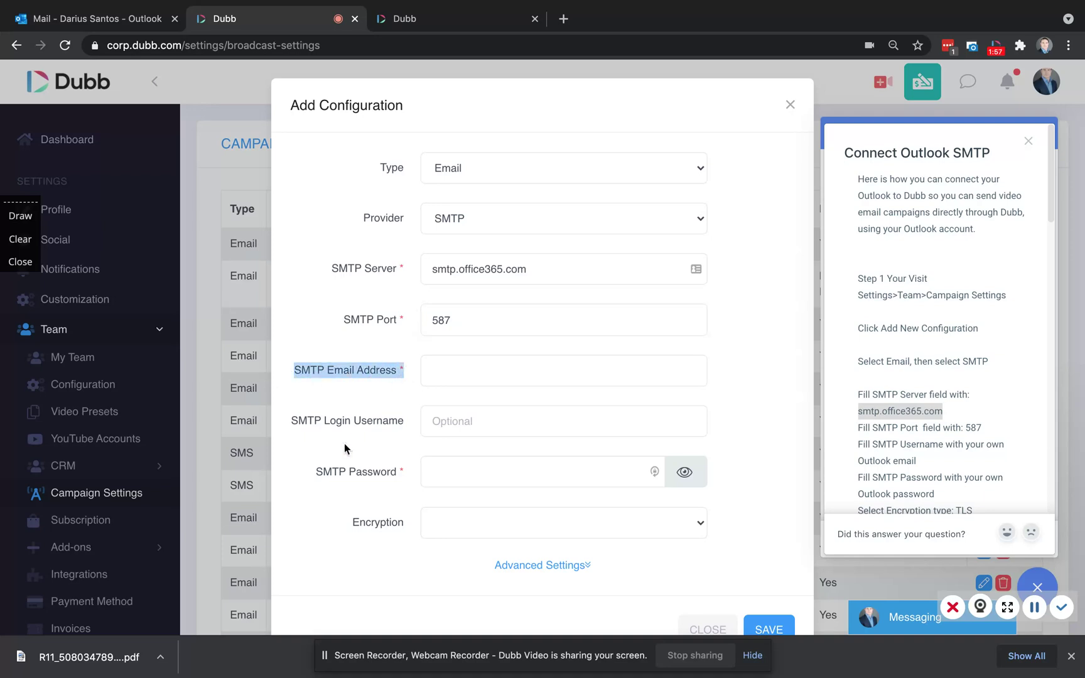
left_click_drag(310, 476, 395, 476)
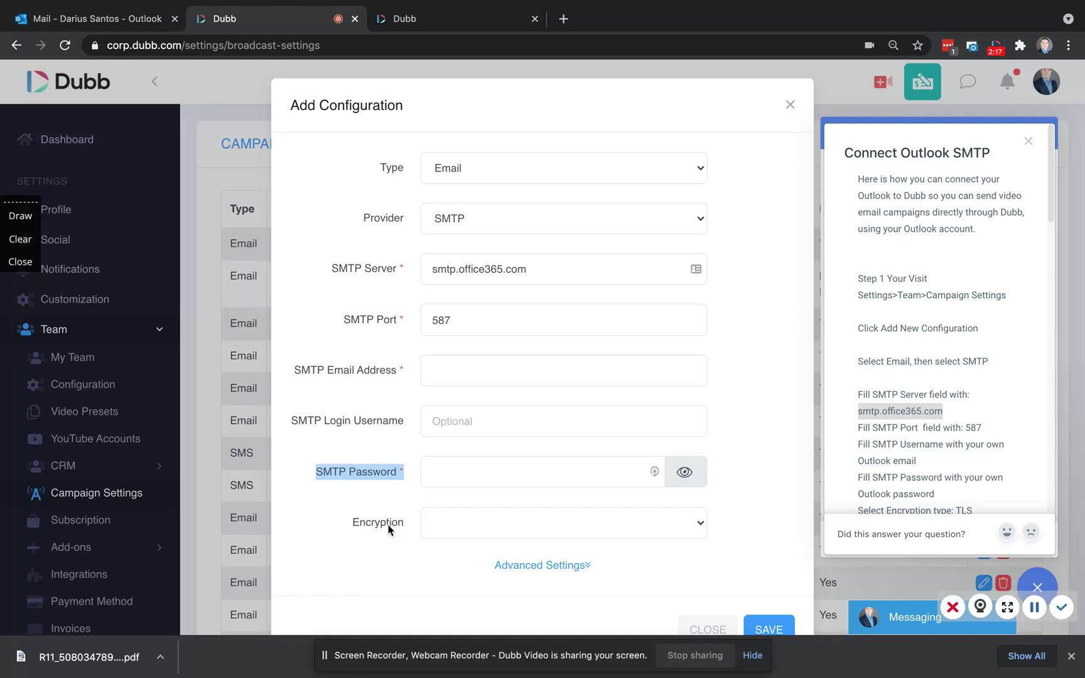
left_click(534, 526)
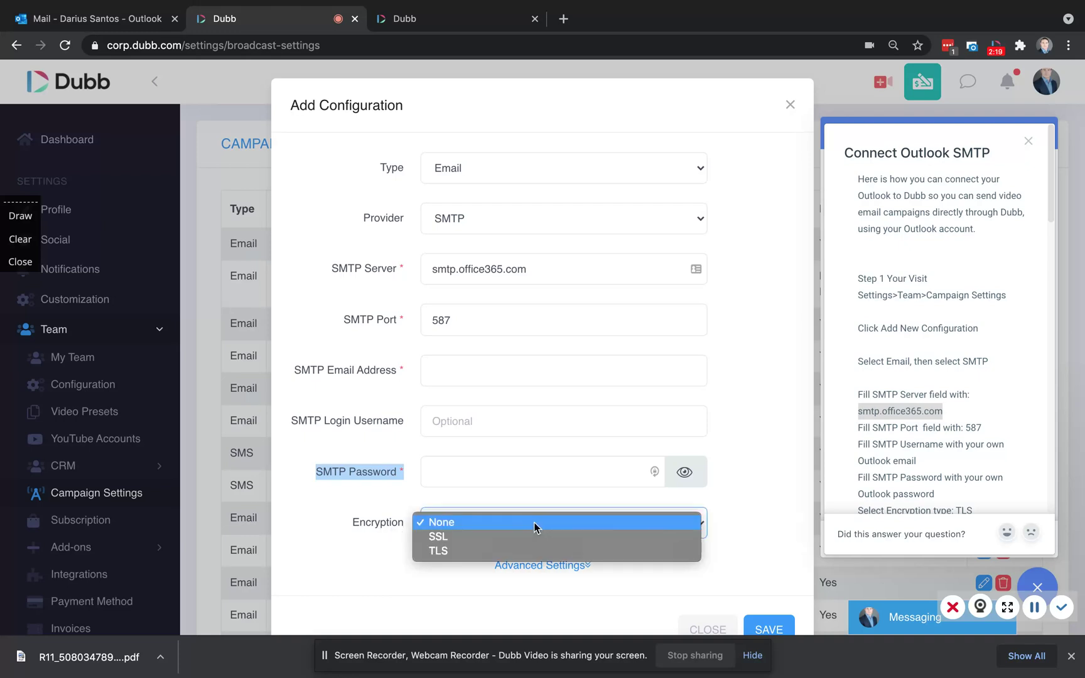
left_click(438, 551)
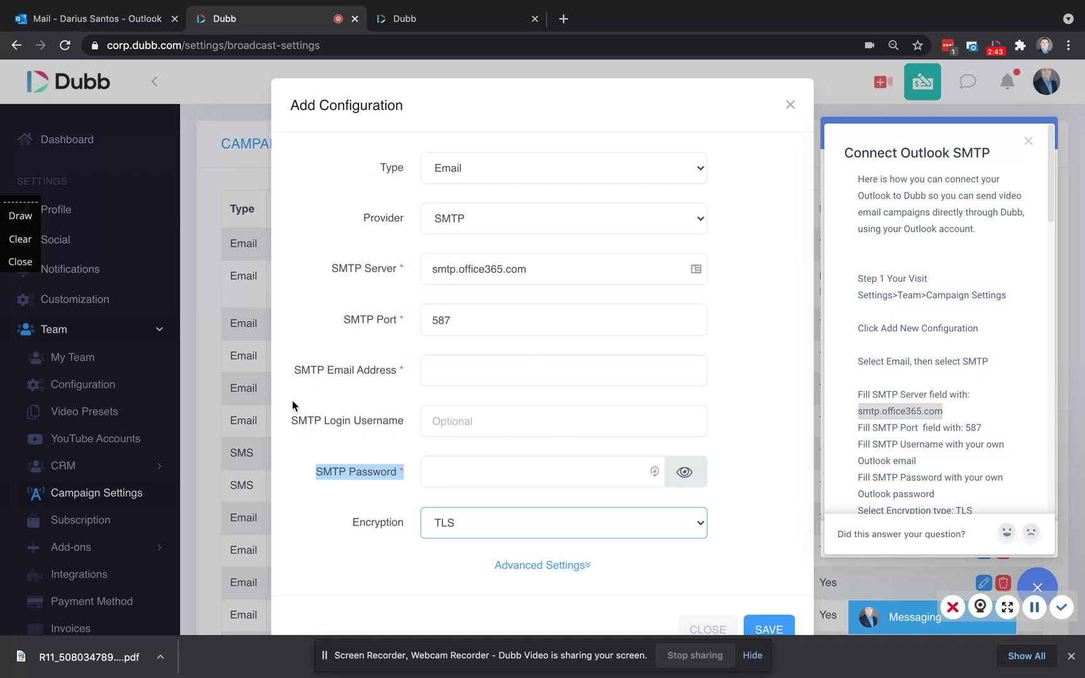
left_click(405, 21)
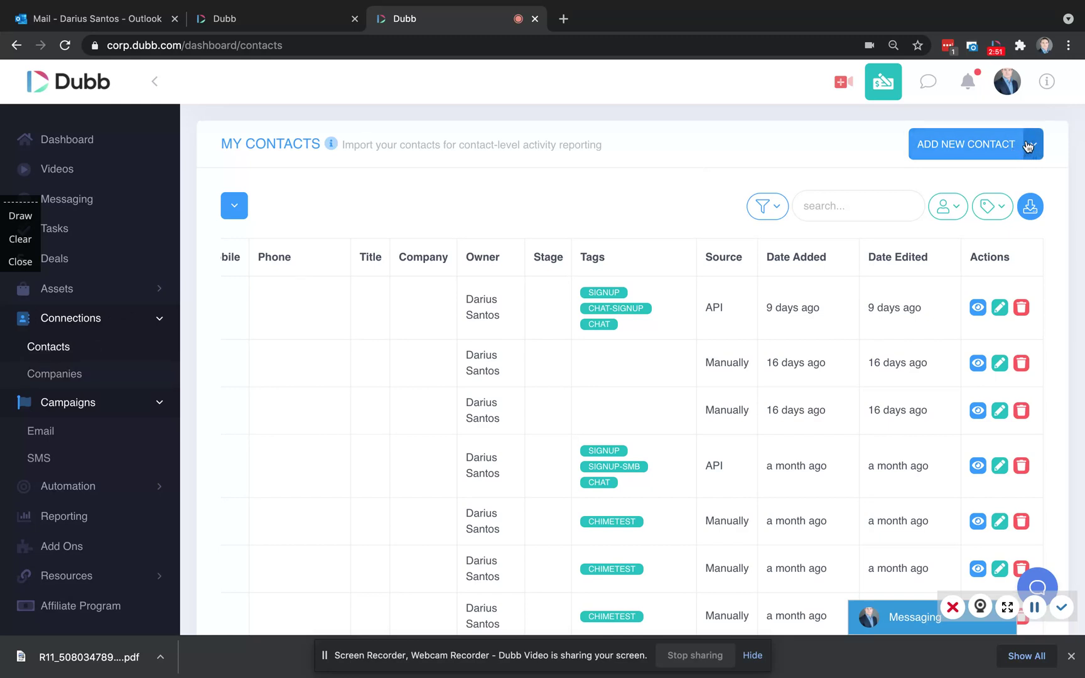
- Show the ADD NEW CONTACT options including Sync Outlook Contacts, then close them
left_click(1030, 149)
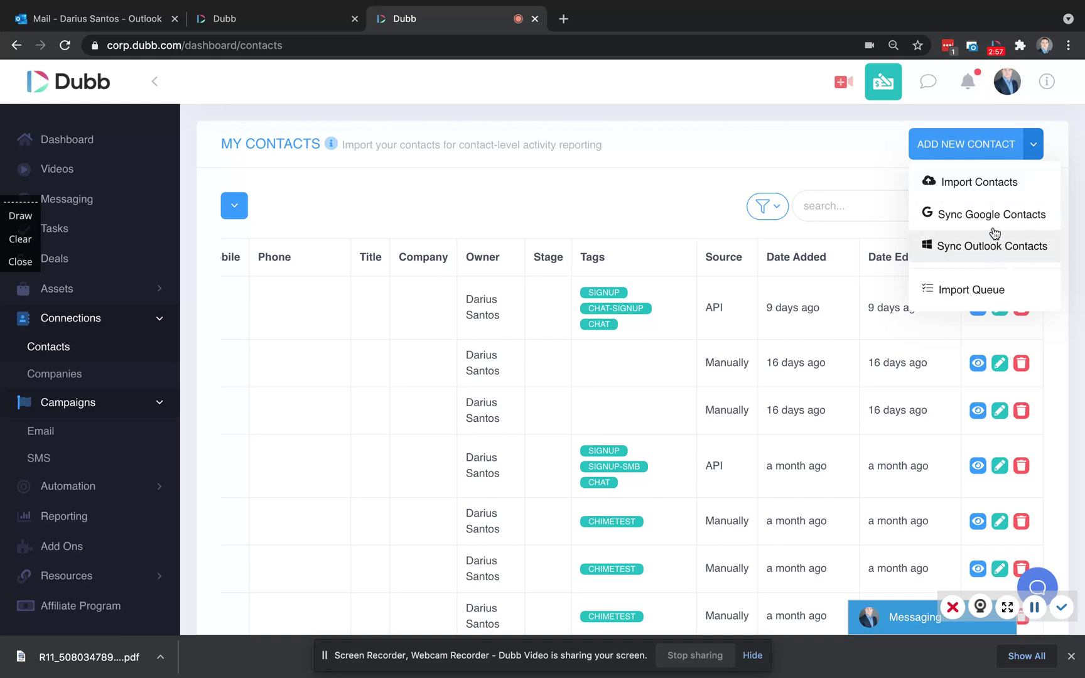
left_click(808, 138)
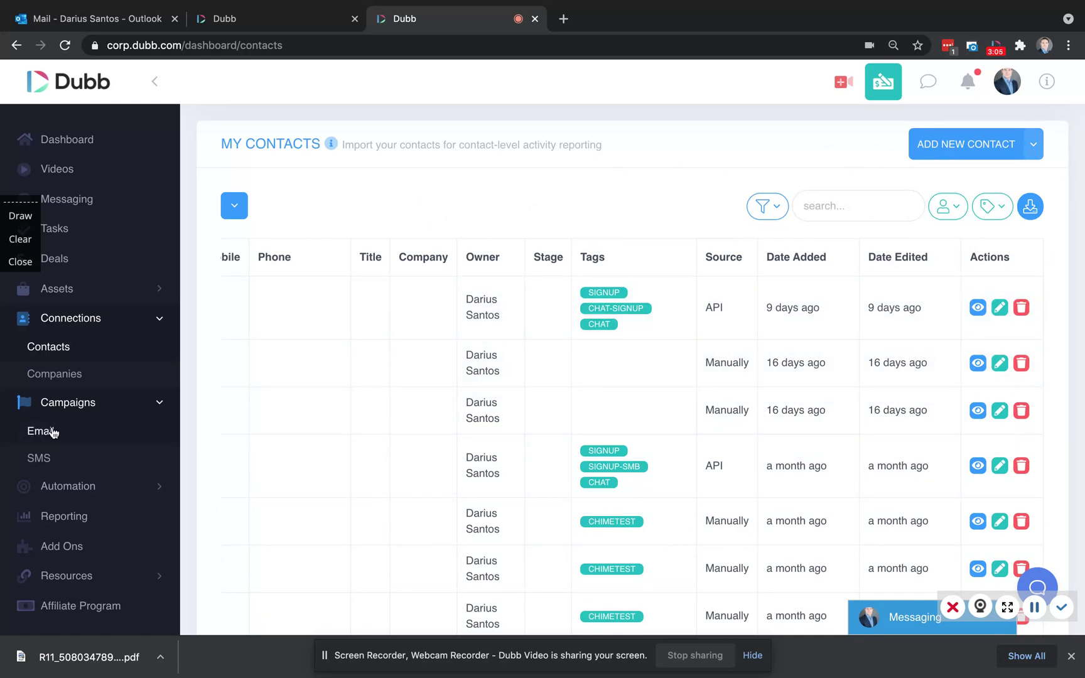
left_click(39, 430)
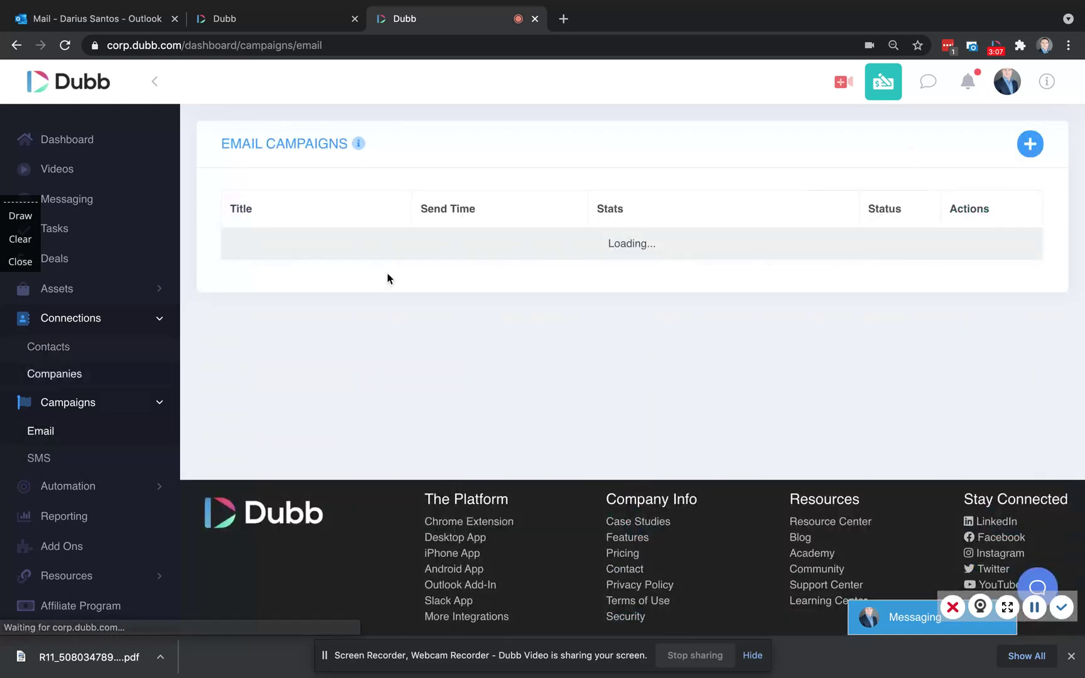
- Create a new email campaign titled 'example' sent through Dubb Sender
left_click(1030, 144)
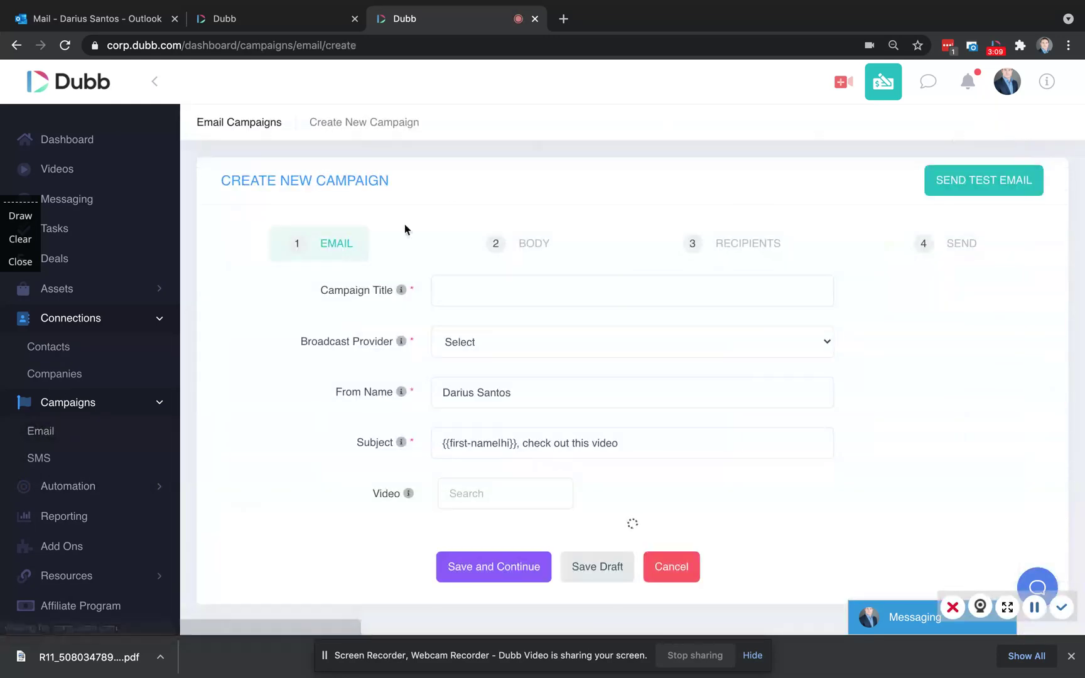
left_click(484, 297)
type("e")
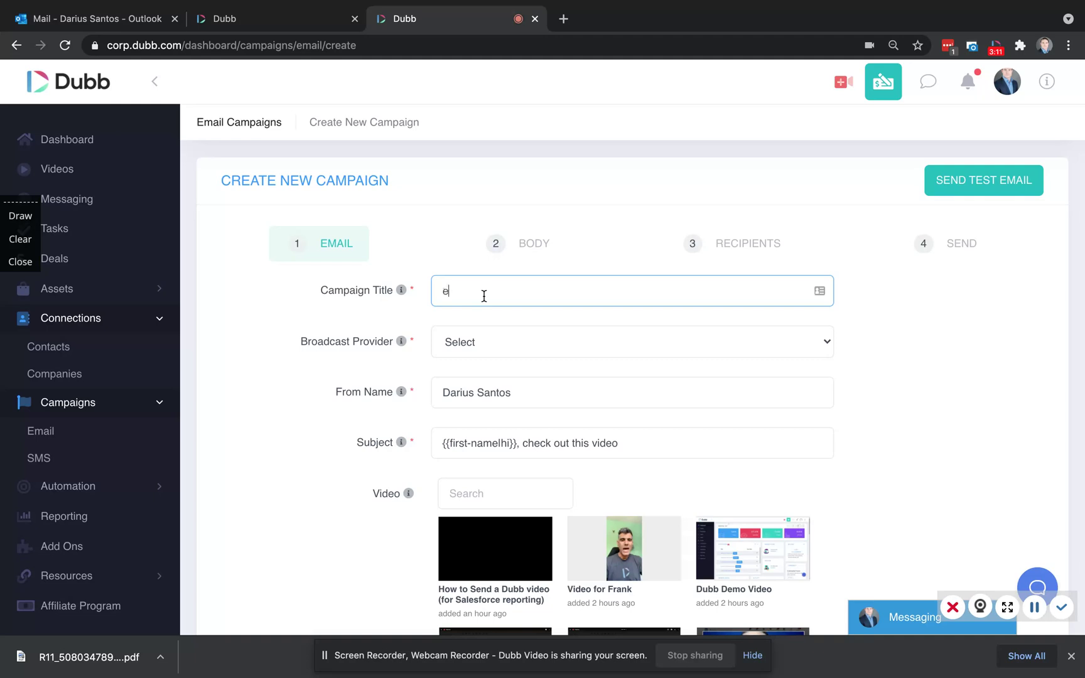
type("xample")
left_click(501, 345)
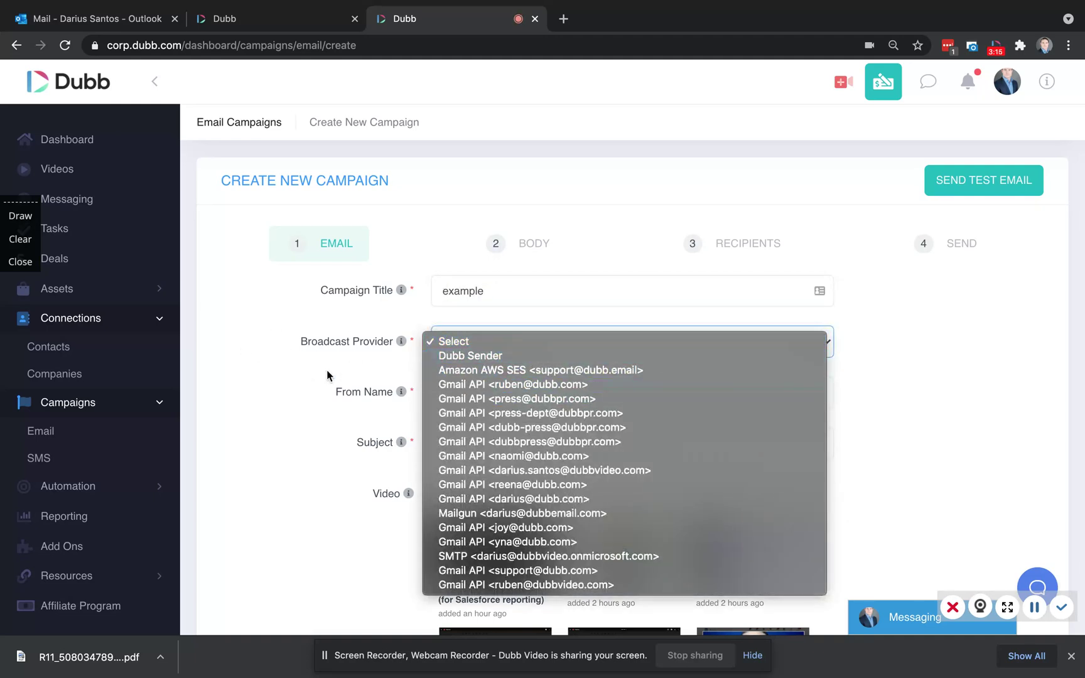
left_click(495, 357)
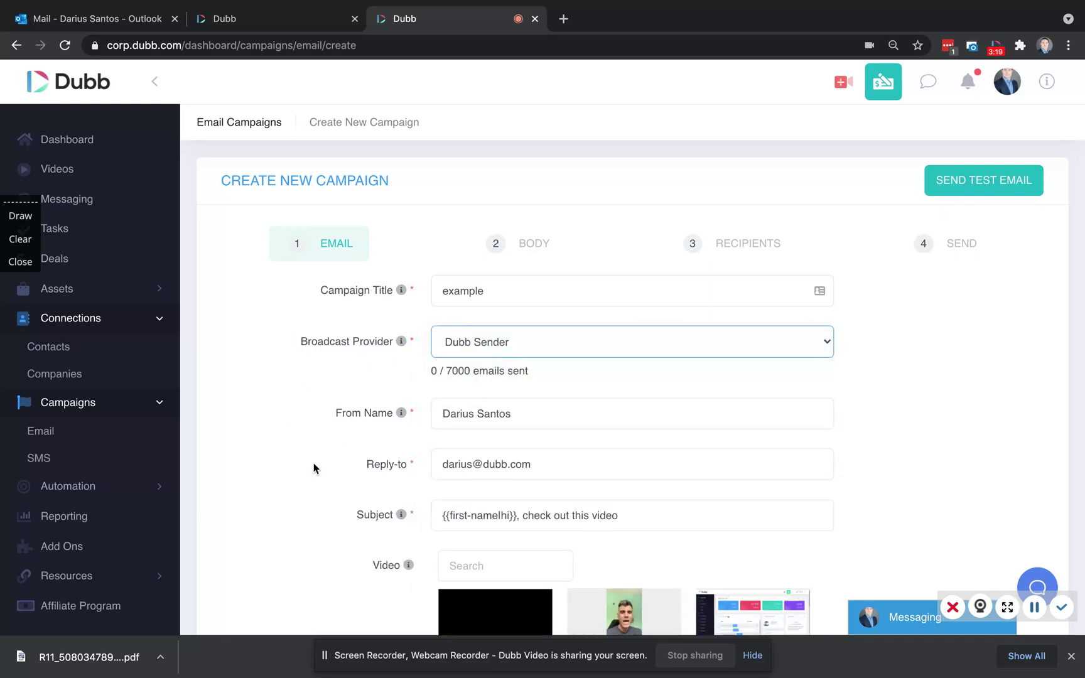
- Attach the Video for Frank video and save the campaign's first step
scroll(498, 478, "down", 2)
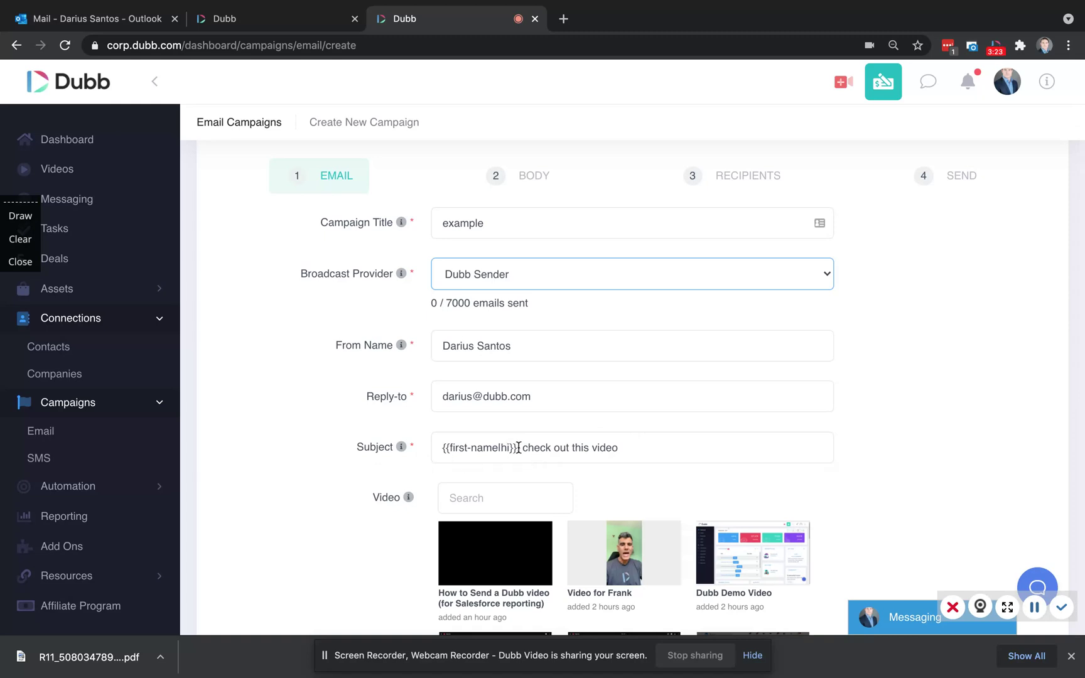
left_click_drag(520, 447, 422, 451)
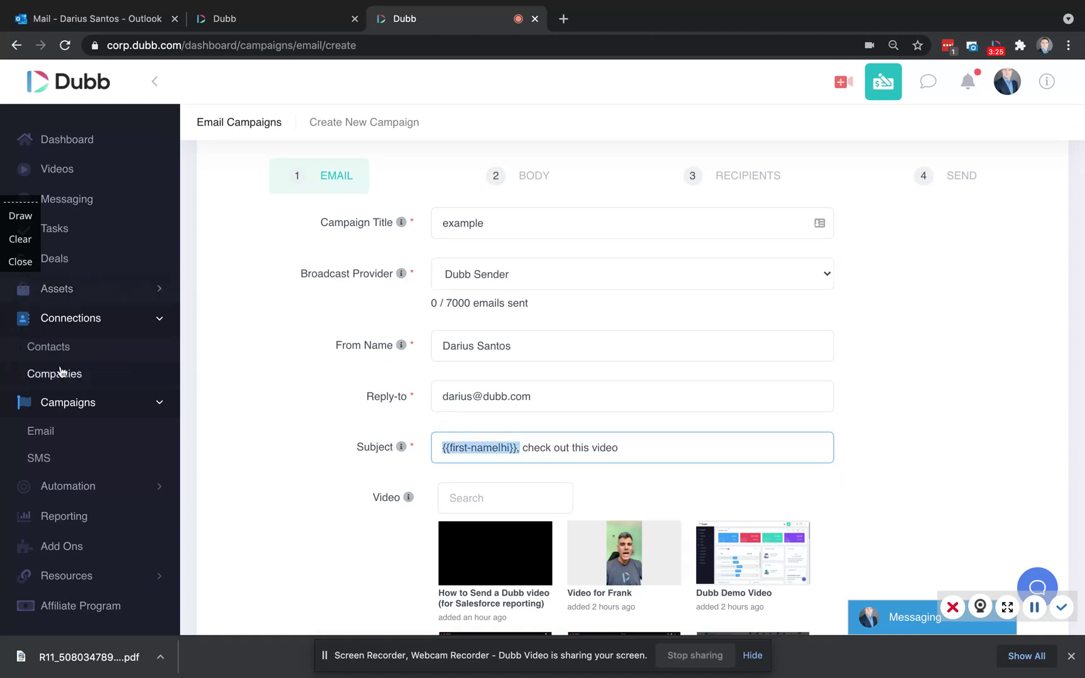
scroll(502, 400, "down", 1)
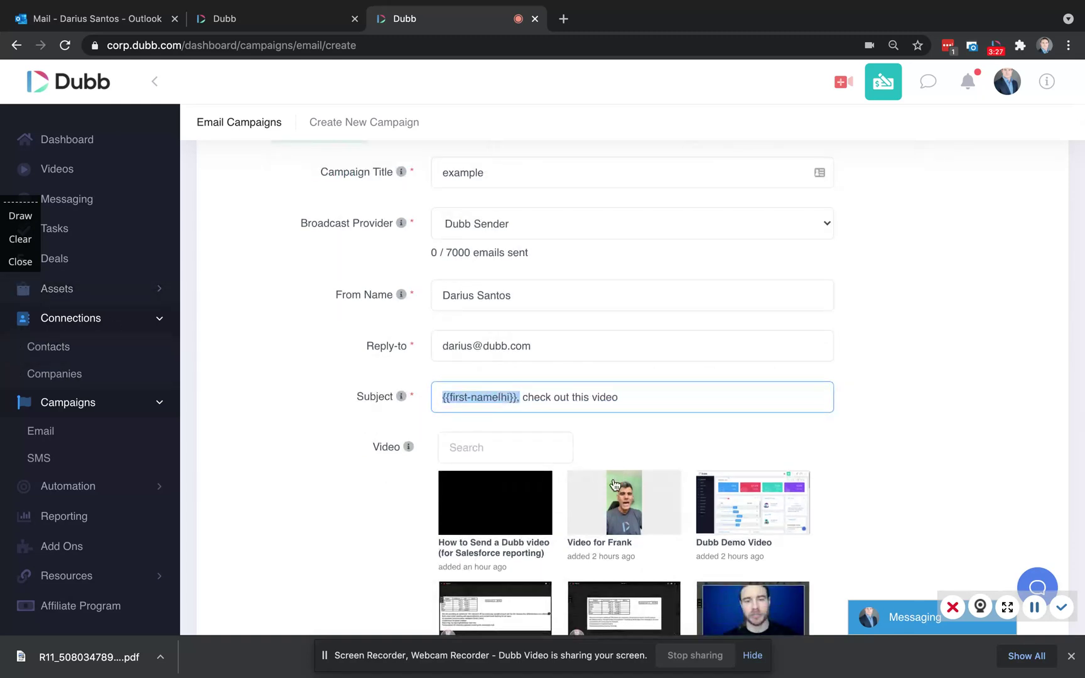
left_click(620, 502)
scroll(640, 377, "up", 2)
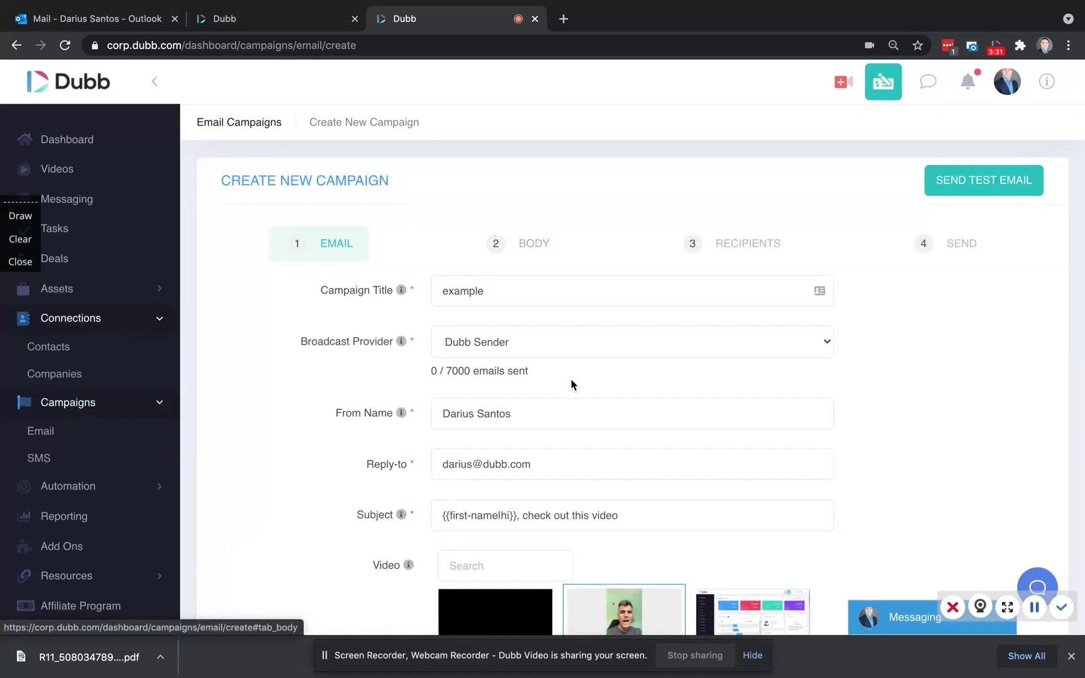
scroll(571, 379, "down", 8)
left_click(486, 396)
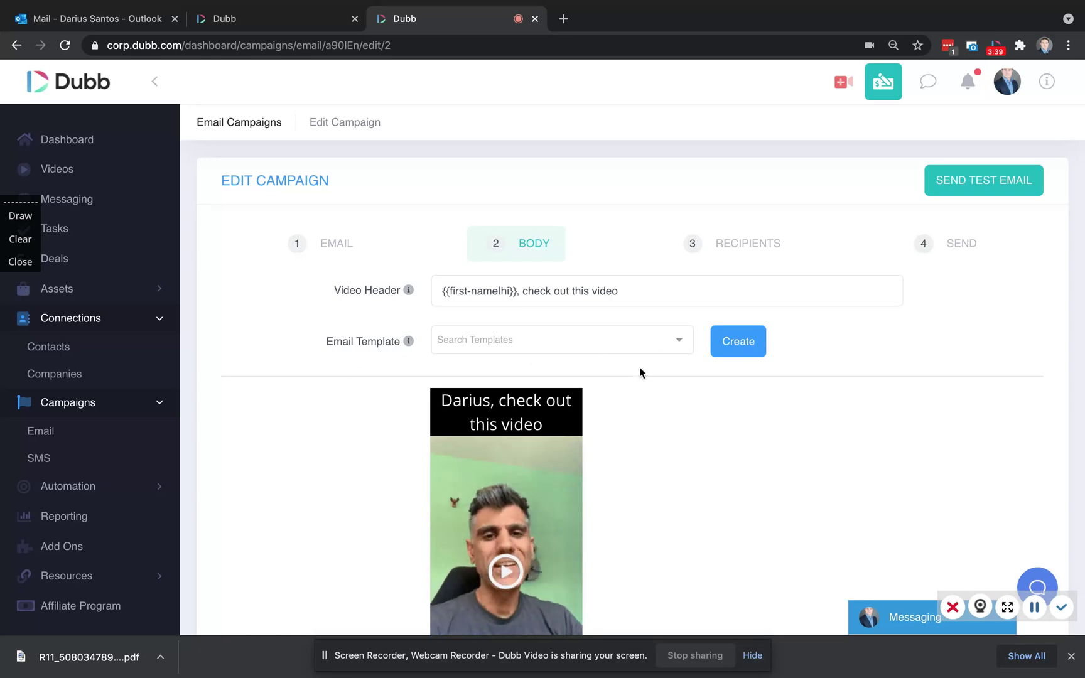
- Apply the Dubb Affiliate Webinar Replay template, then advance through Recipients to the Send step
left_click(504, 340)
left_click(490, 394)
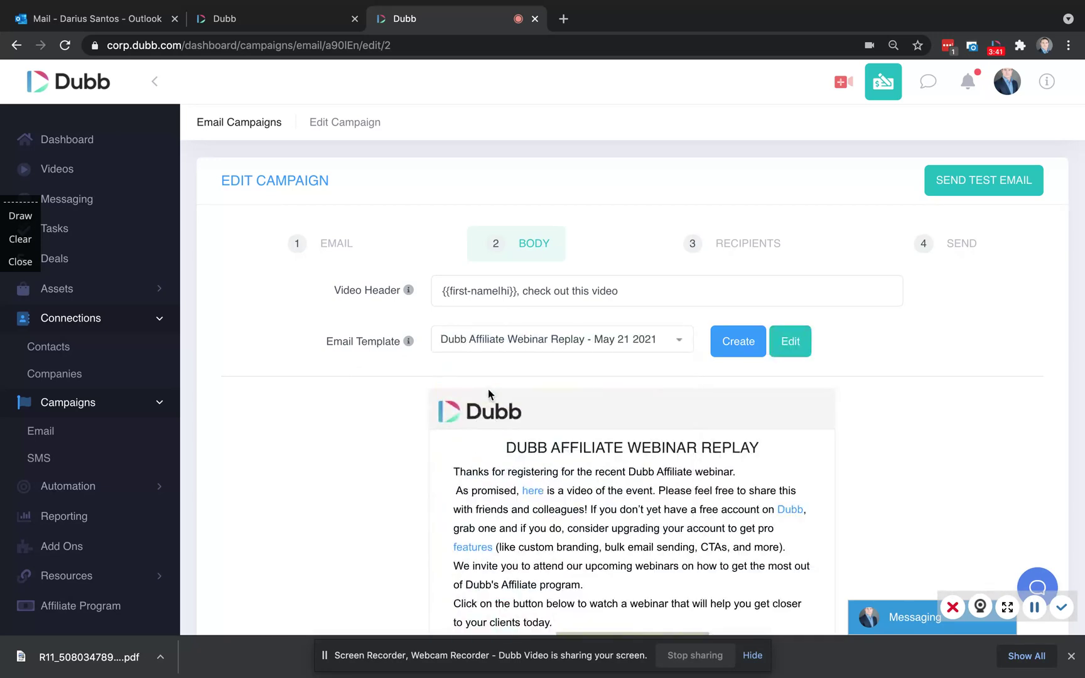
scroll(713, 248, "down", 4)
scroll(713, 248, "up", 3)
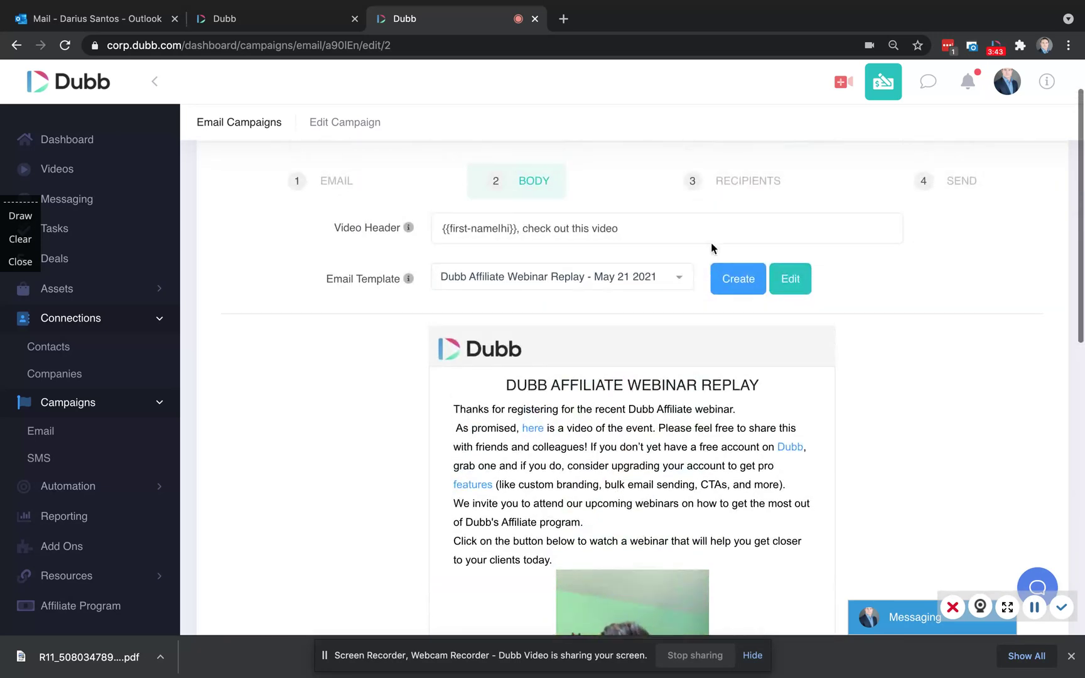
left_click(691, 181)
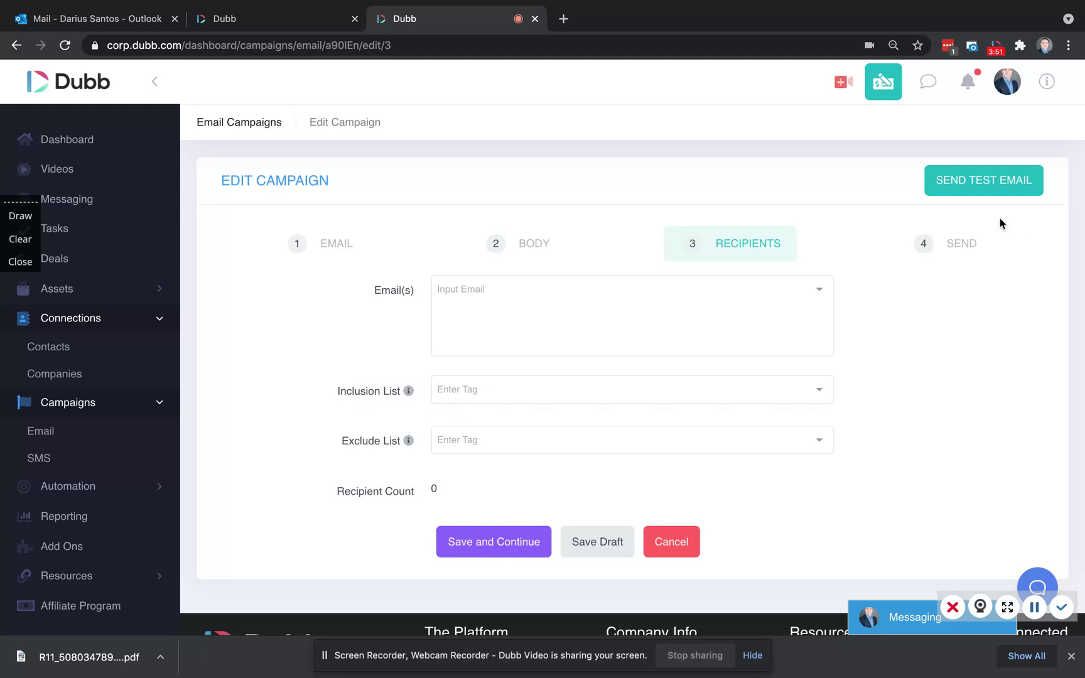
left_click(922, 250)
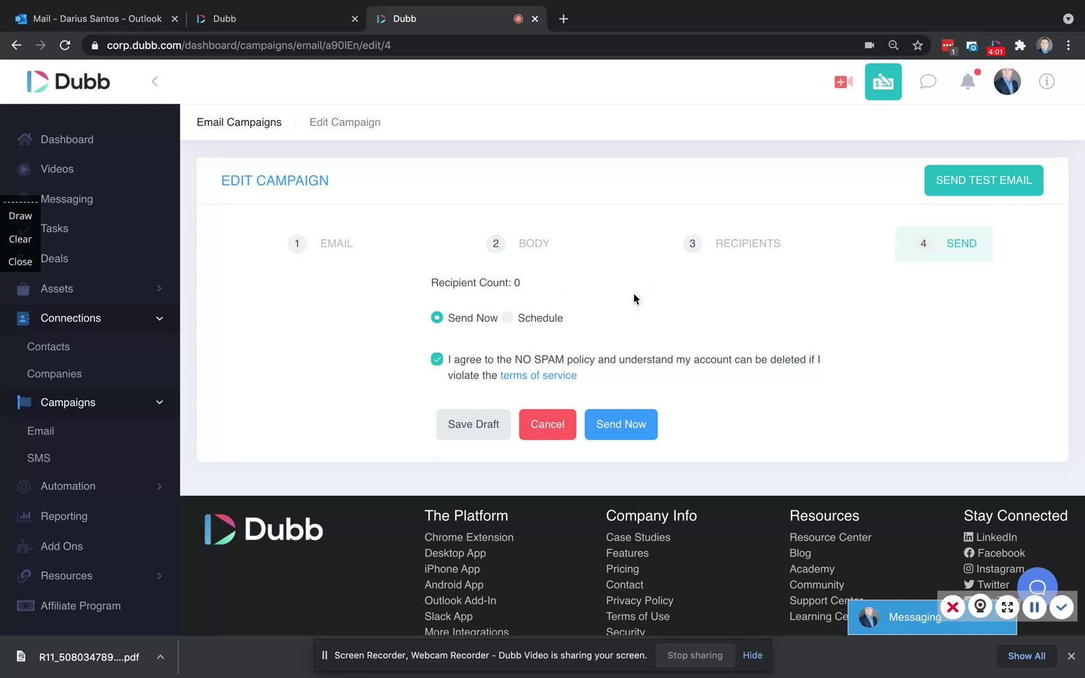
left_click(81, 486)
- Edit the SMB Dubb Drip workflow from Automation > Workflows and view its Build step
left_click(58, 519)
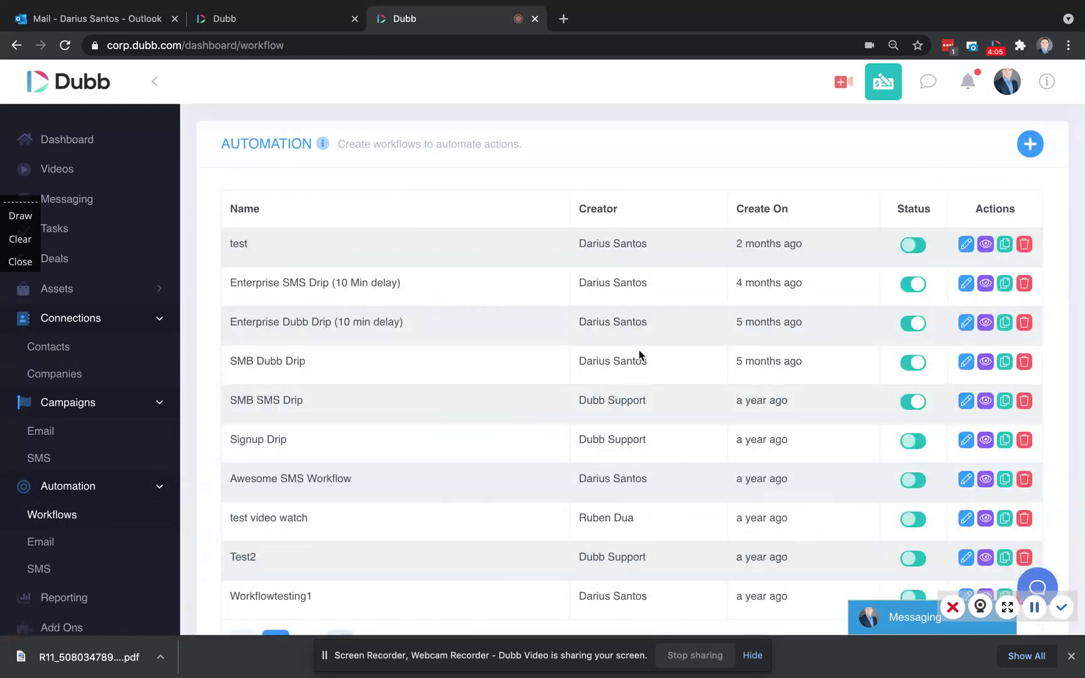
left_click(966, 362)
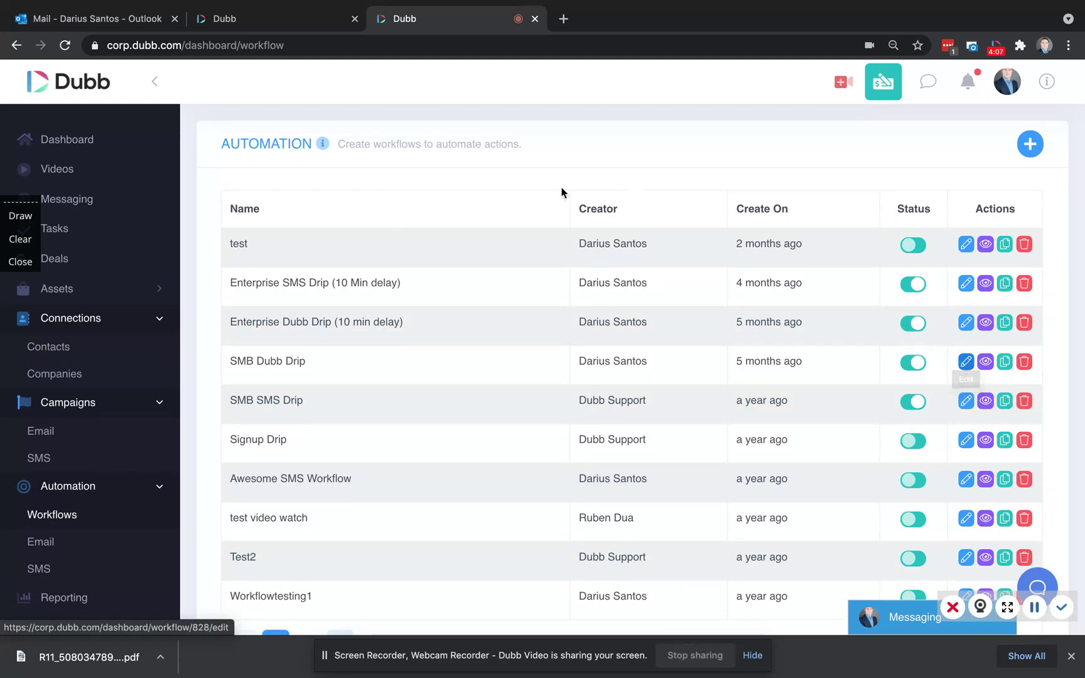
left_click(622, 244)
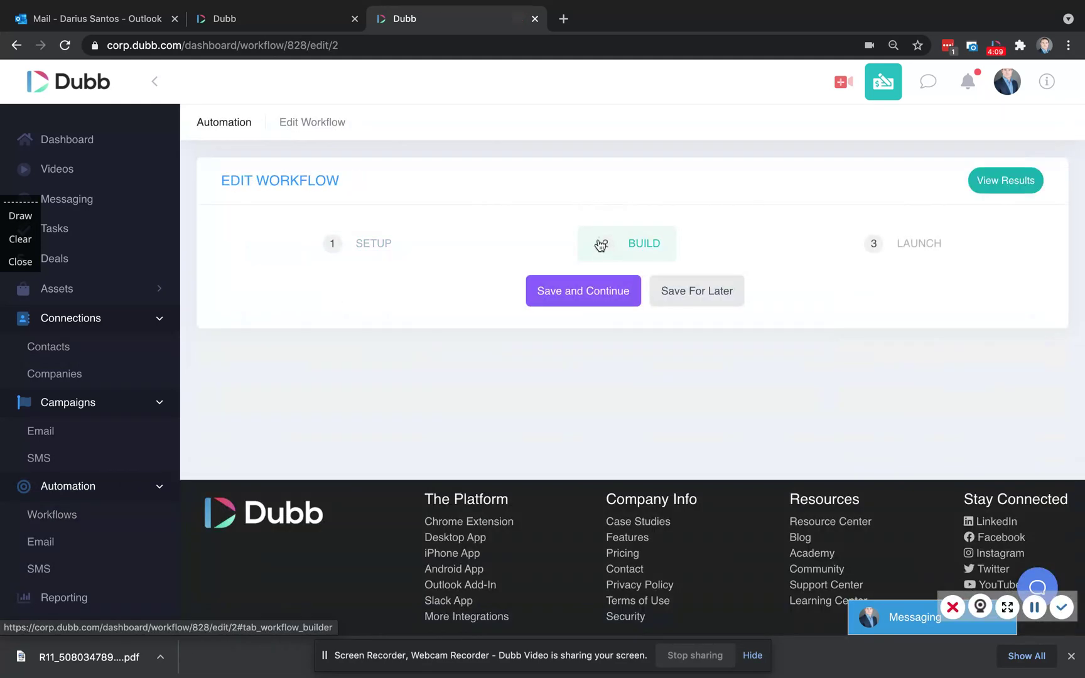